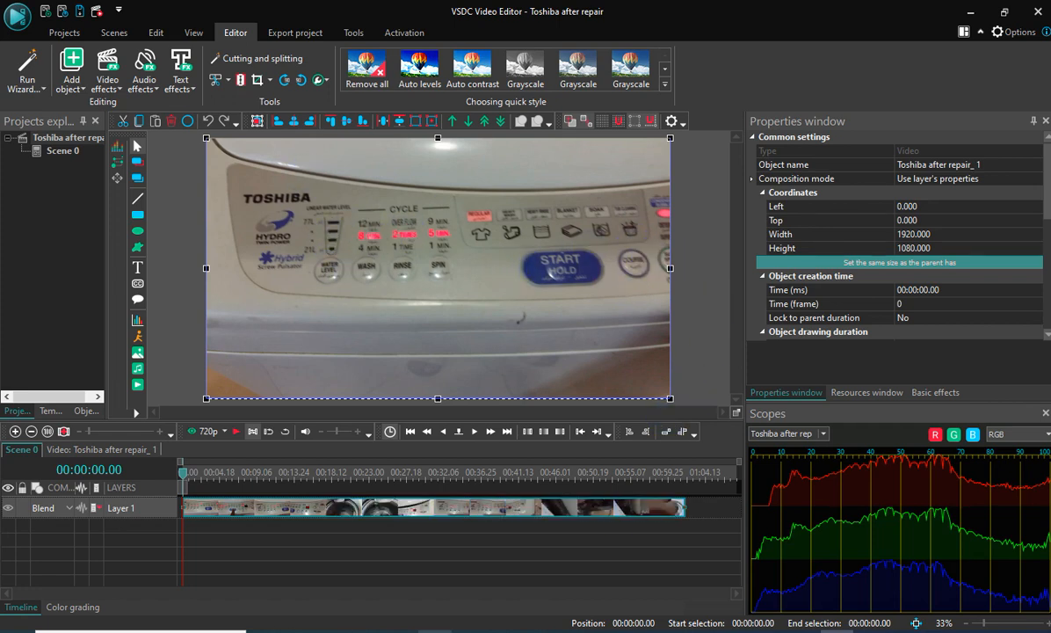
- Add a counter from the start of the scene on a new layer, with a box about 1546 by 385 across the video's middle
{"action": "left_click", "coordinate": [274, 510]}
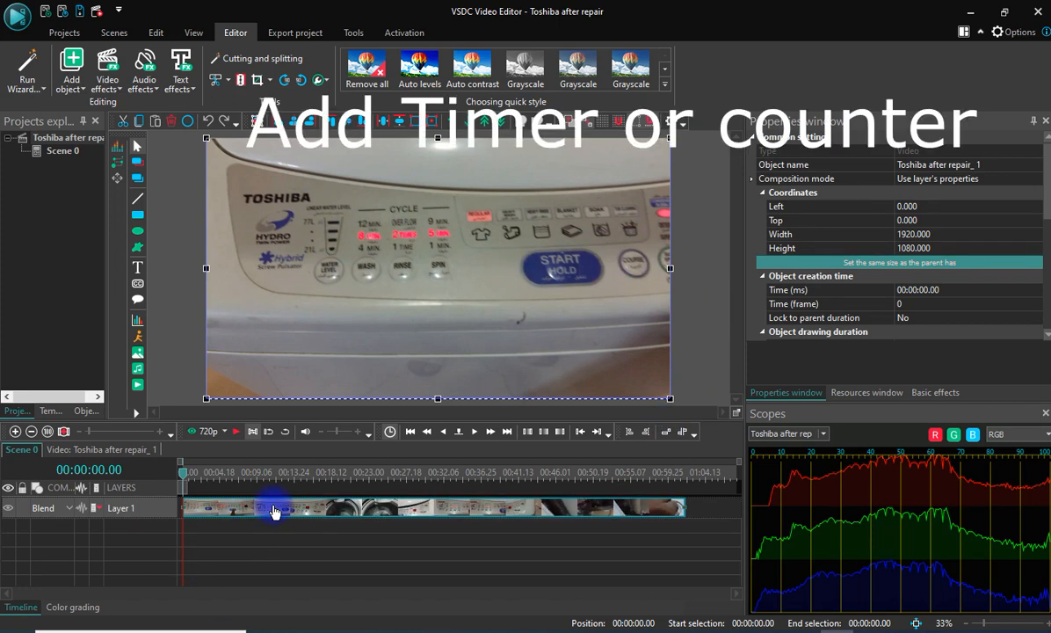
{"action": "left_click", "coordinate": [137, 271]}
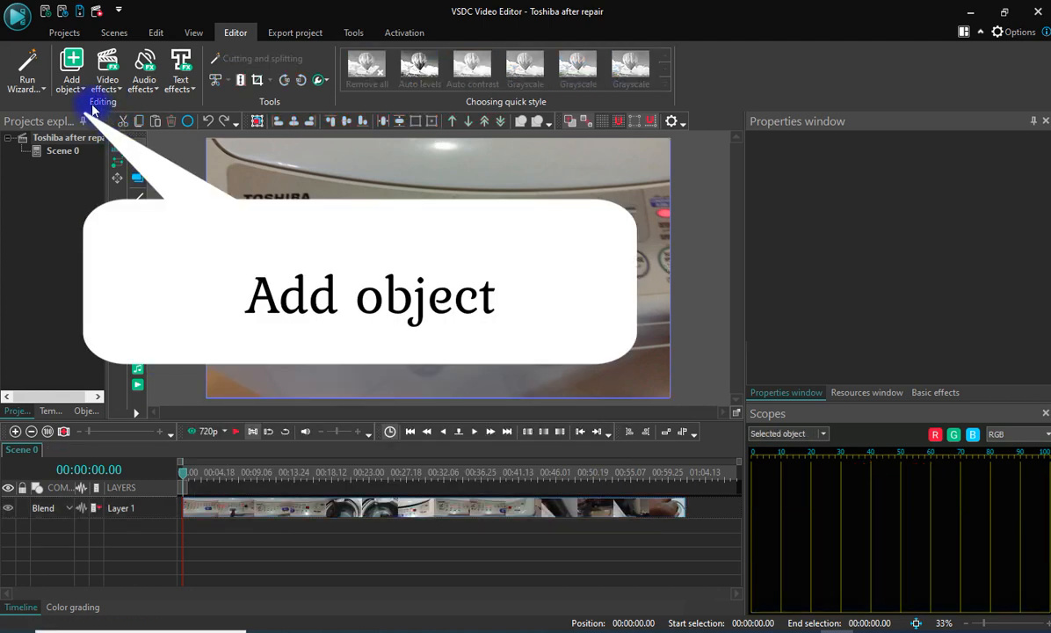
{"action": "left_click", "coordinate": [85, 89]}
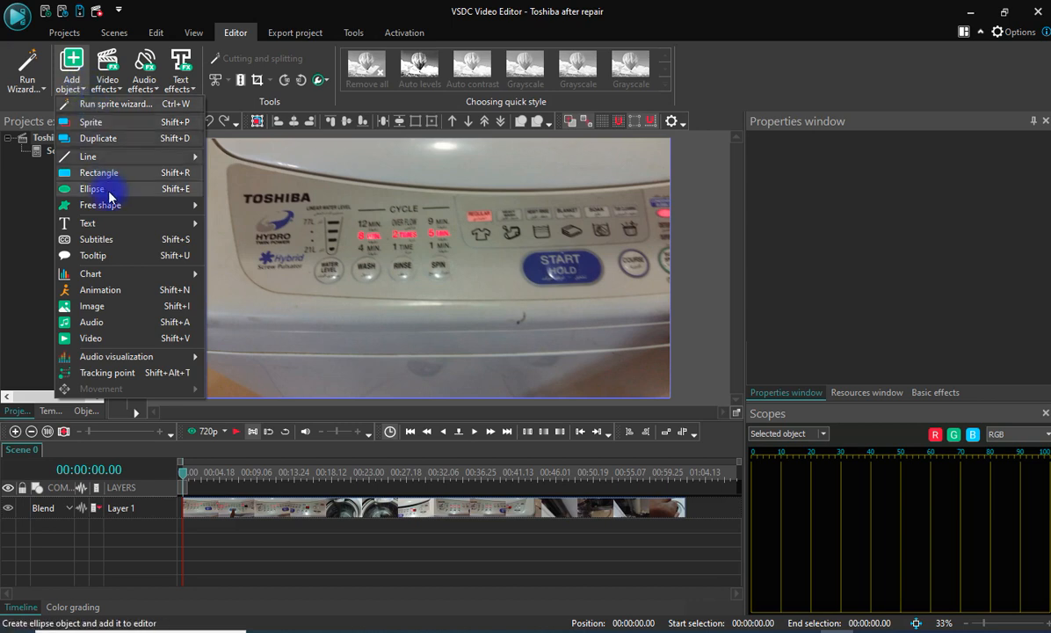
{"action": "mouse_move", "coordinate": [150, 225]}
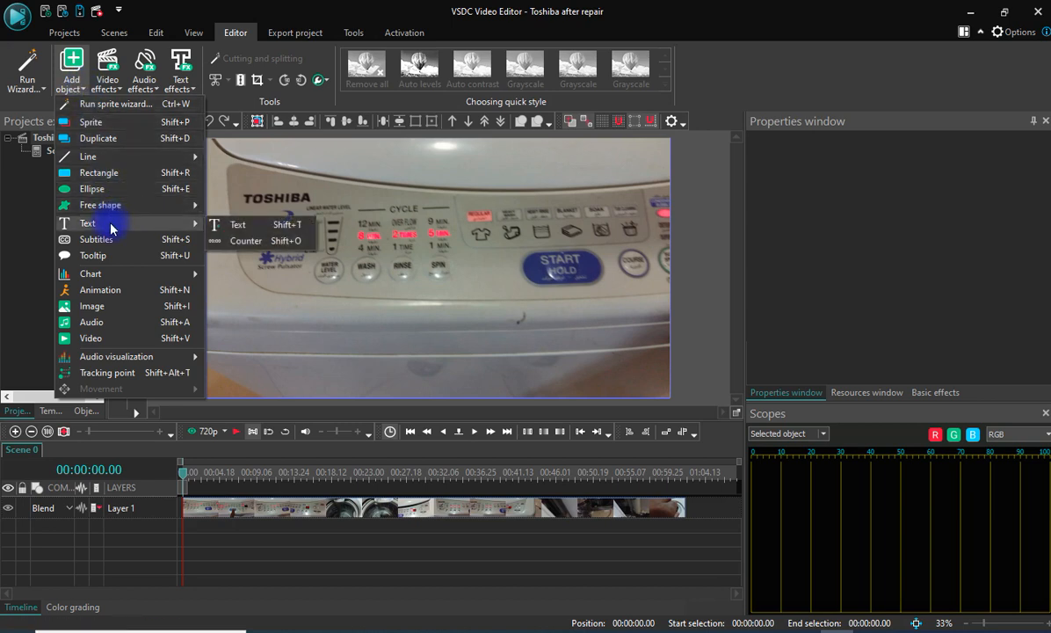
{"action": "left_click", "coordinate": [260, 242]}
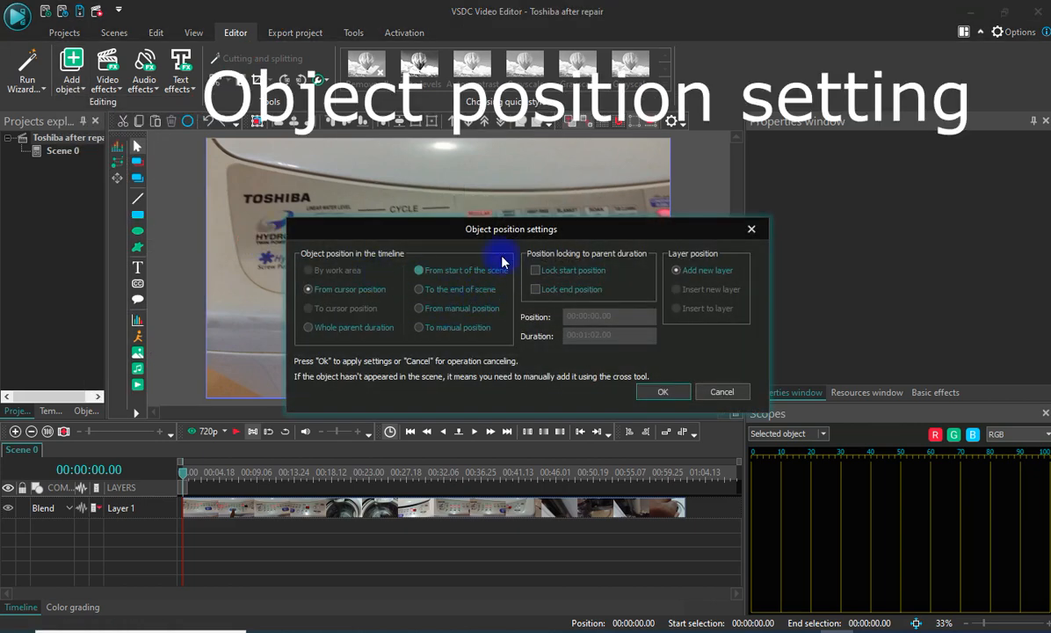
{"action": "left_click_drag", "start_coordinate": [503, 237], "coordinate": [444, 180]}
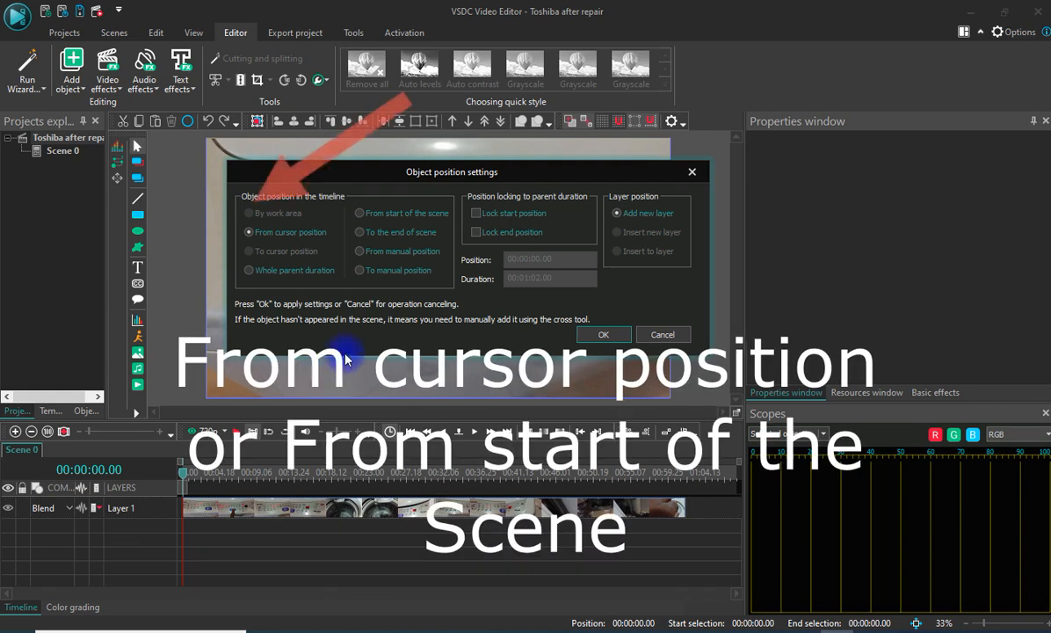
{"action": "left_click", "coordinate": [363, 222]}
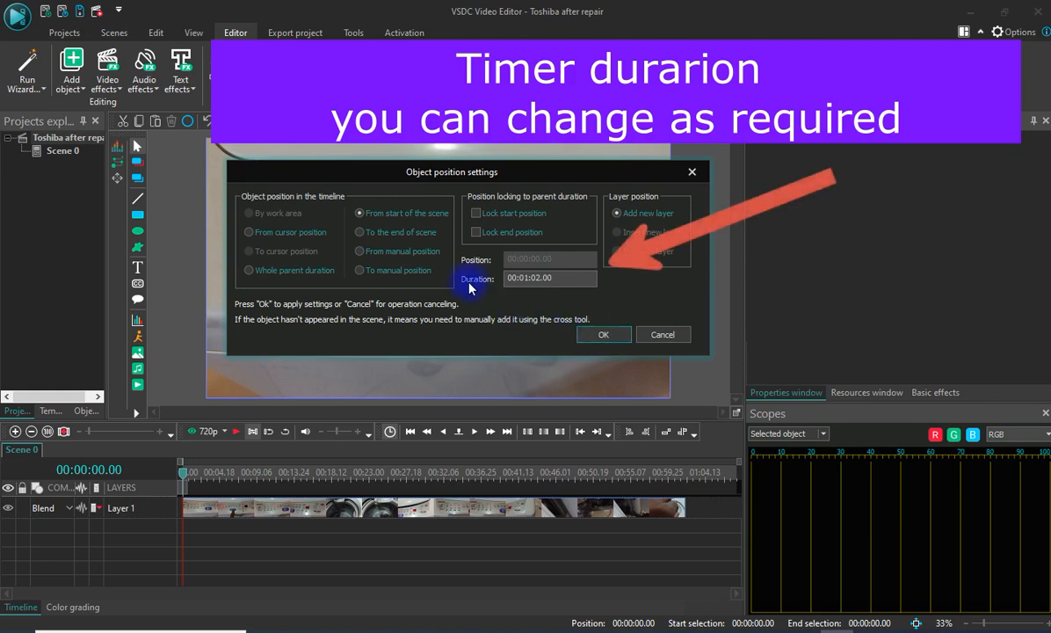
{"action": "left_click", "coordinate": [598, 341]}
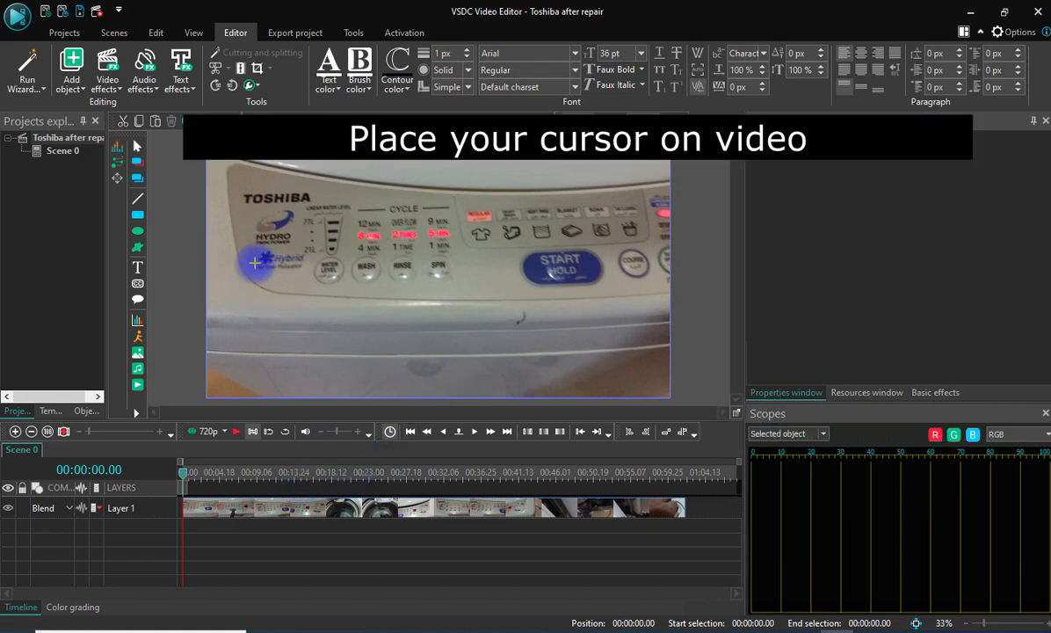
{"action": "mouse_move", "coordinate": [262, 257]}
{"action": "left_mouse_down"}
{"action": "mouse_move", "coordinate": [291, 350]}
{"action": "mouse_move", "coordinate": [635, 350]}
{"action": "left_mouse_up"}
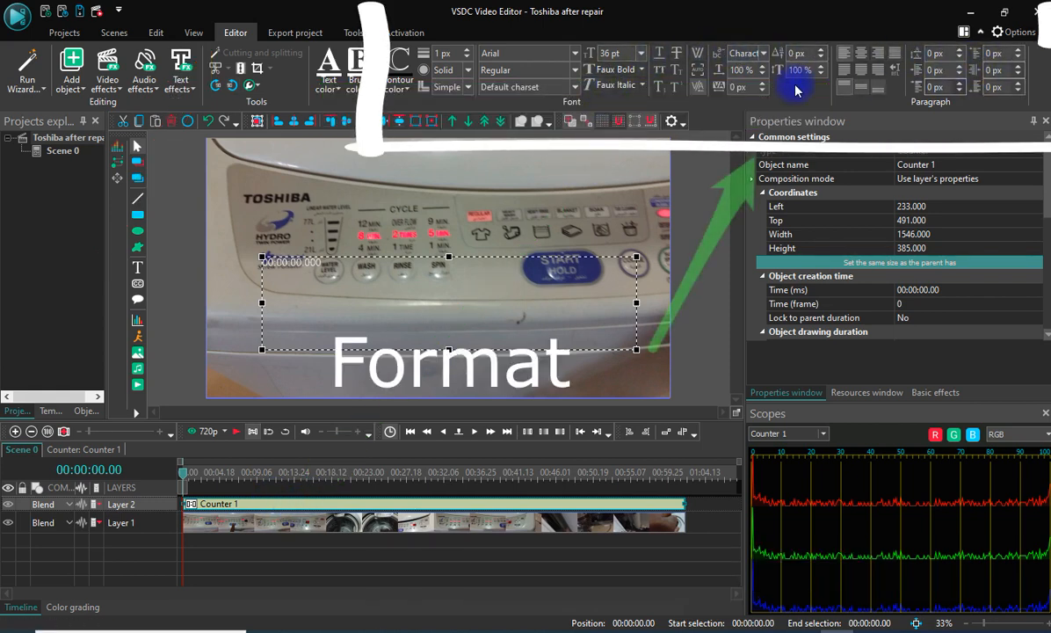
- Select the counter on the timeline and set its font size to 168 pt
{"action": "left_click", "coordinate": [371, 524]}
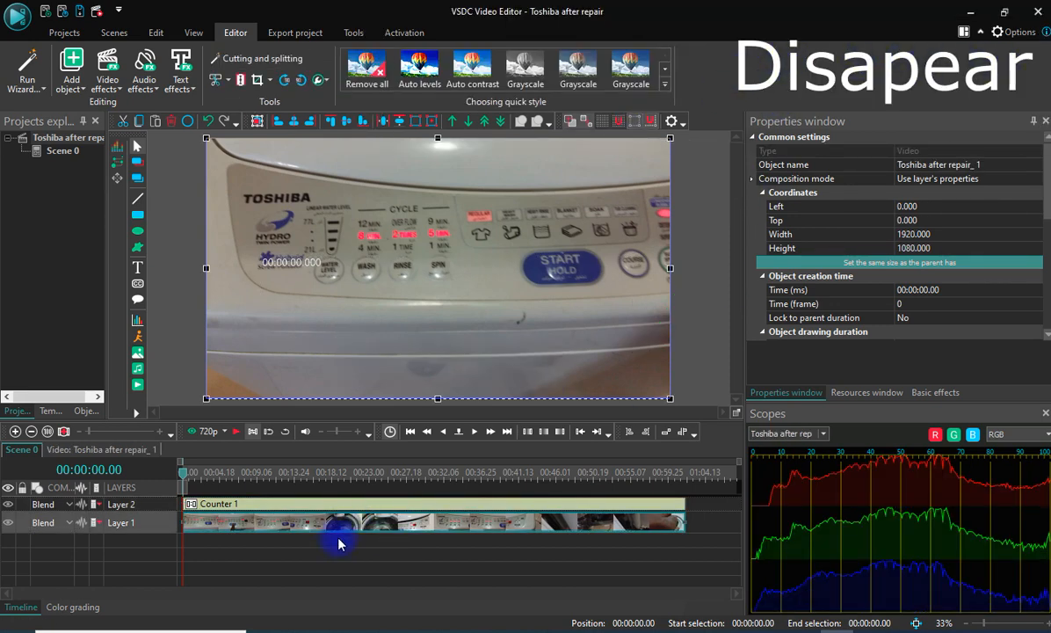
{"action": "left_click", "coordinate": [352, 506]}
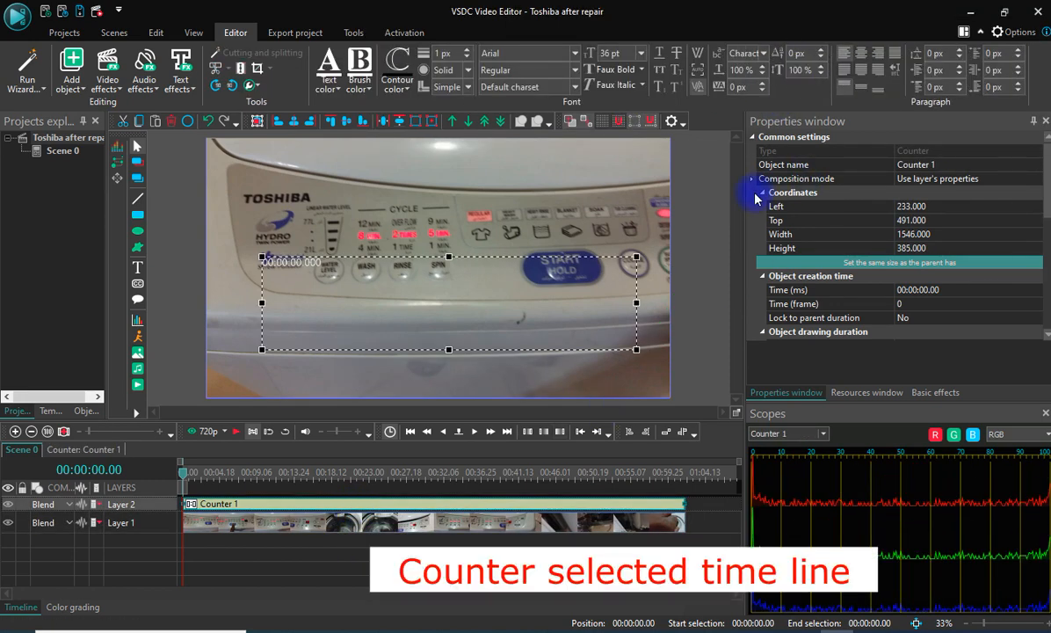
{"action": "left_click", "coordinate": [641, 53]}
{"action": "scroll", "coordinate": [606, 297], "scroll_direction": "down", "scroll_amount": 1}
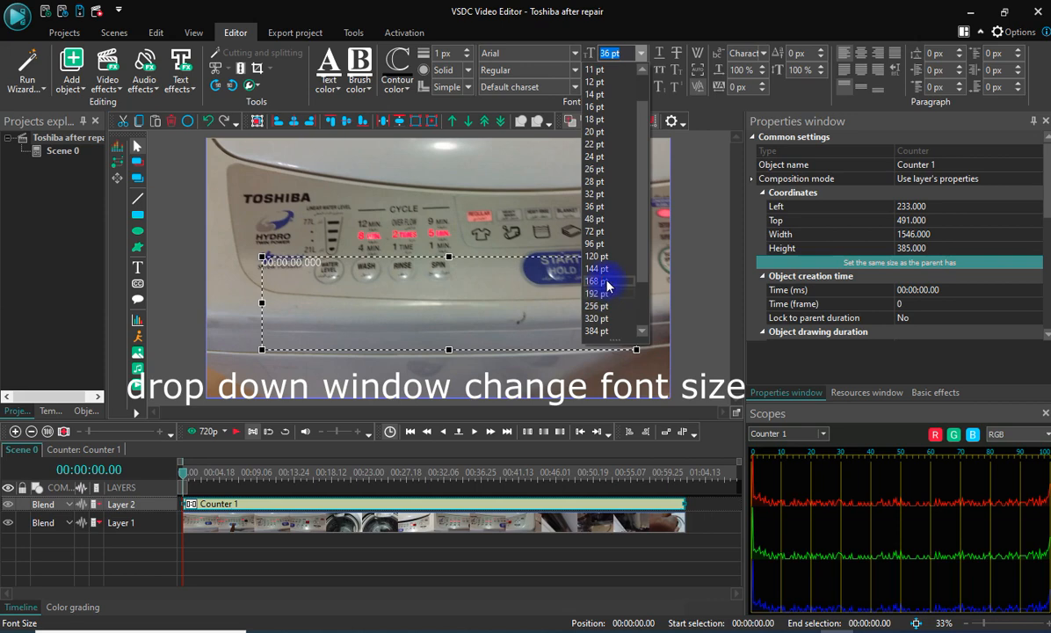
{"action": "left_click", "coordinate": [607, 281]}
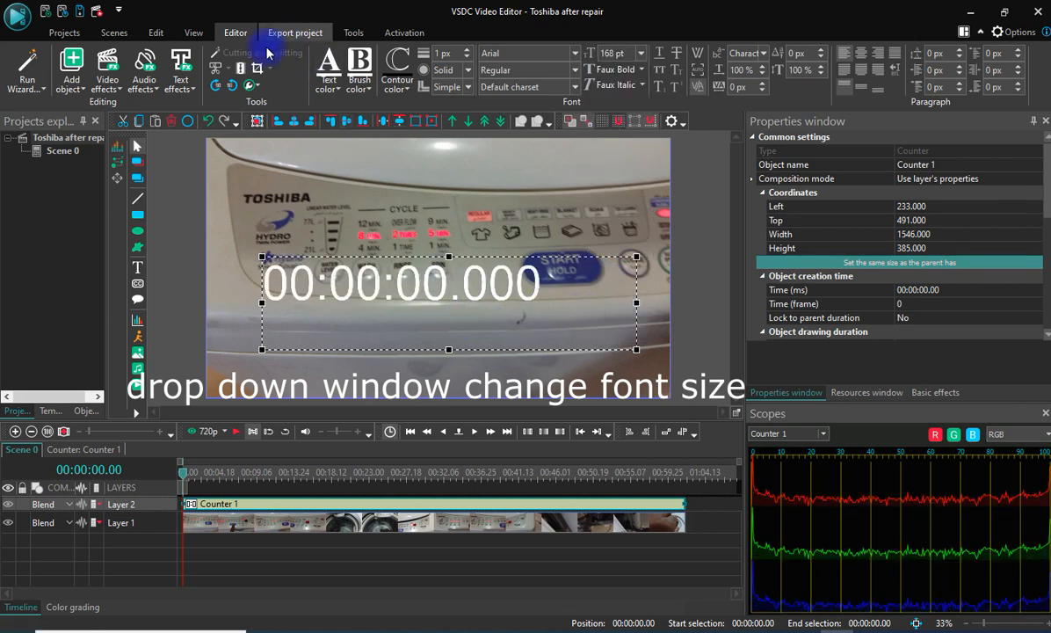
- Colour the counter text red and centre it horizontally in its box
{"action": "left_click", "coordinate": [340, 89]}
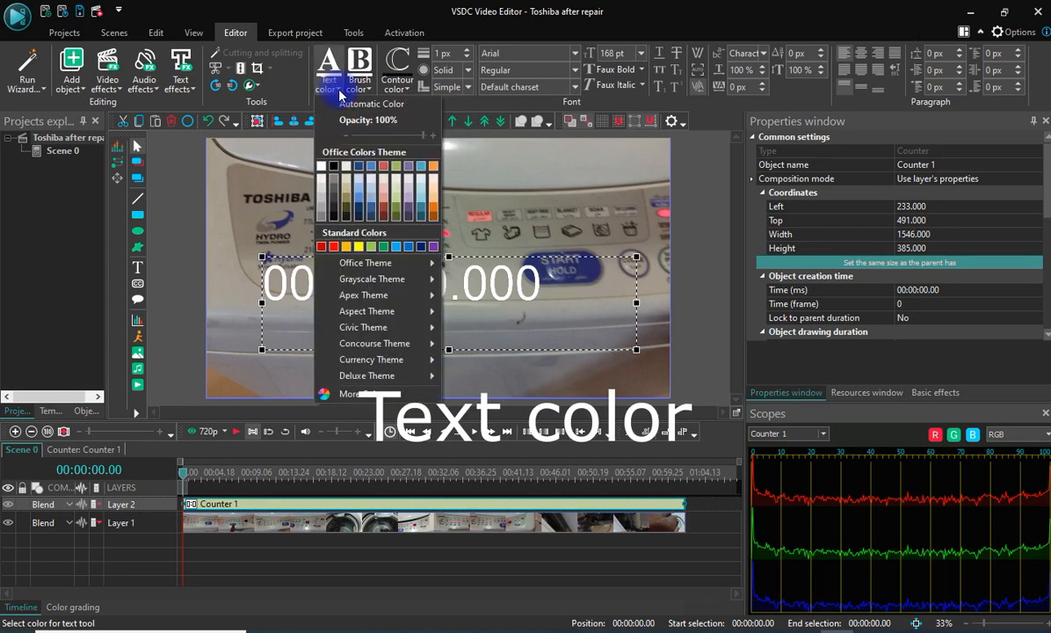
{"action": "left_click", "coordinate": [334, 247]}
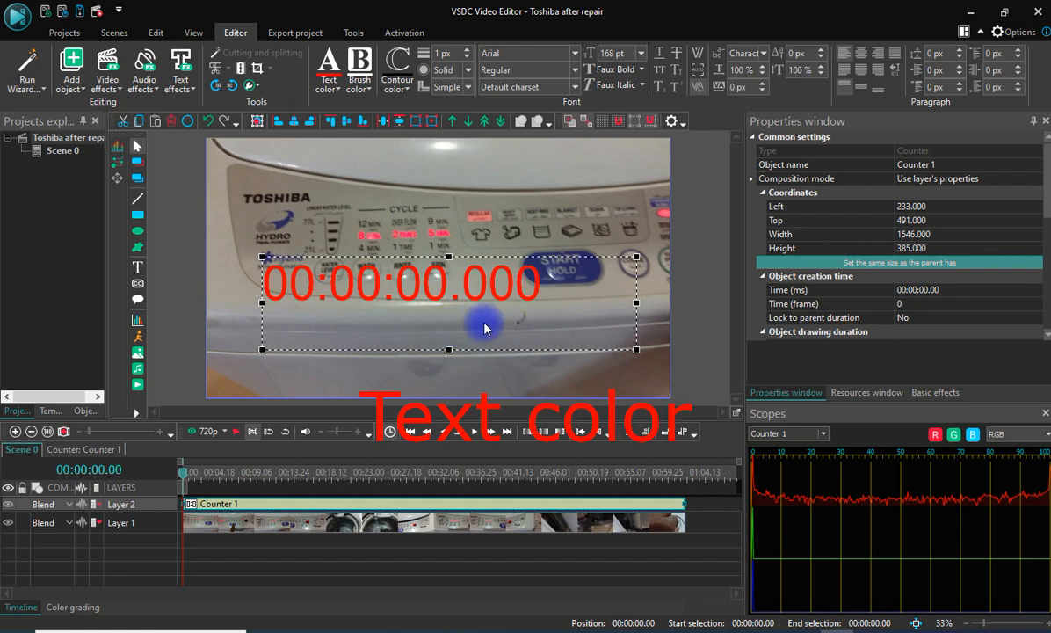
{"action": "left_click", "coordinate": [860, 56]}
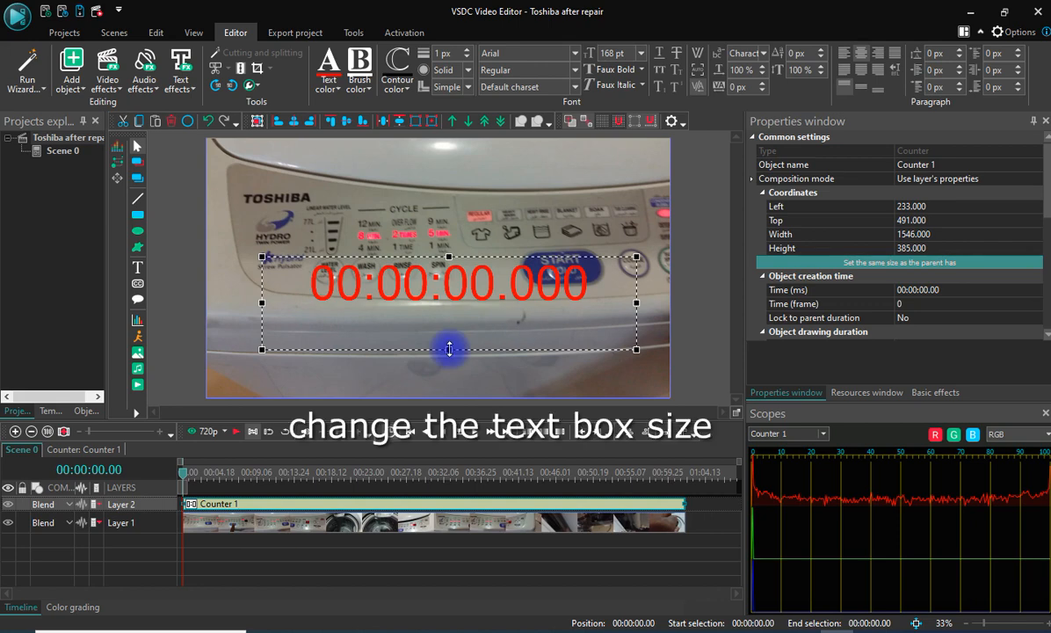
- Reduce the height of the counter's text box from its lower edge to about 233
{"action": "left_click_drag", "start_coordinate": [449, 349], "coordinate": [451, 312]}
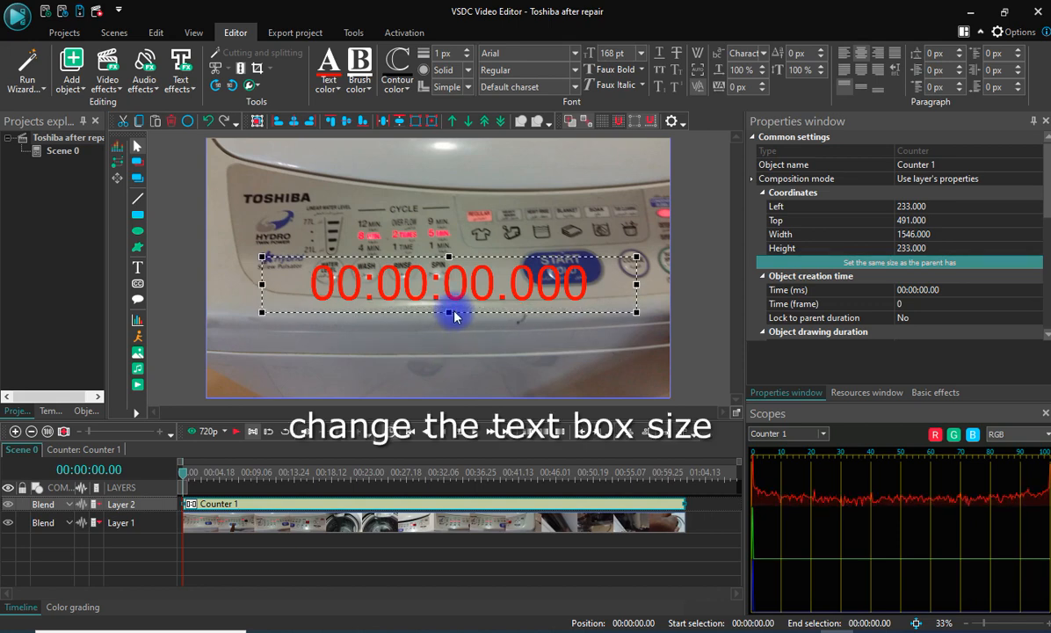
{"action": "left_click", "coordinate": [463, 179]}
{"action": "left_click", "coordinate": [489, 282]}
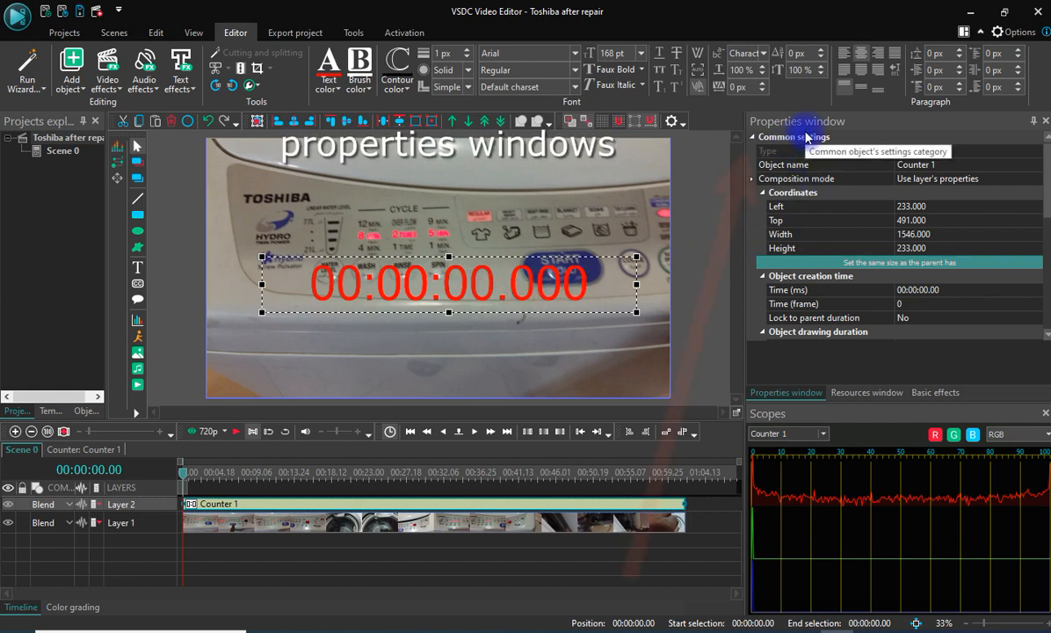
- Remove the milliseconds from the counter's display by setting its pattern to %2H:%2m:%2s
{"action": "left_click", "coordinate": [762, 334]}
{"action": "scroll", "coordinate": [778, 312], "scroll_direction": "down", "scroll_amount": 4}
{"action": "scroll", "coordinate": [794, 281], "scroll_direction": "down", "scroll_amount": 1}
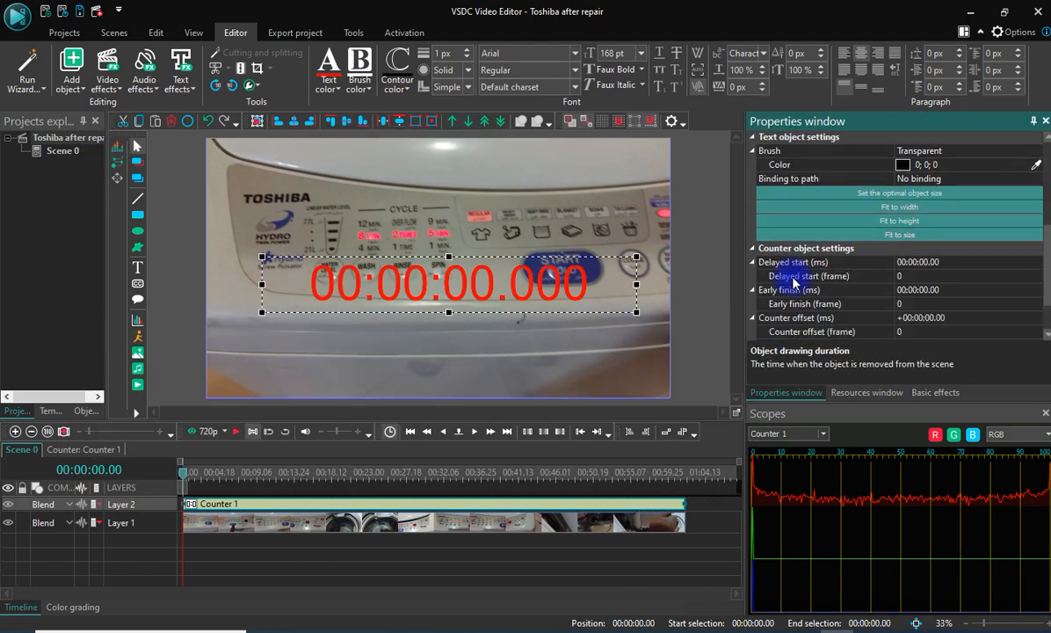
{"action": "scroll", "coordinate": [793, 279], "scroll_direction": "down", "scroll_amount": 1}
{"action": "scroll", "coordinate": [794, 281], "scroll_direction": "down", "scroll_amount": 1}
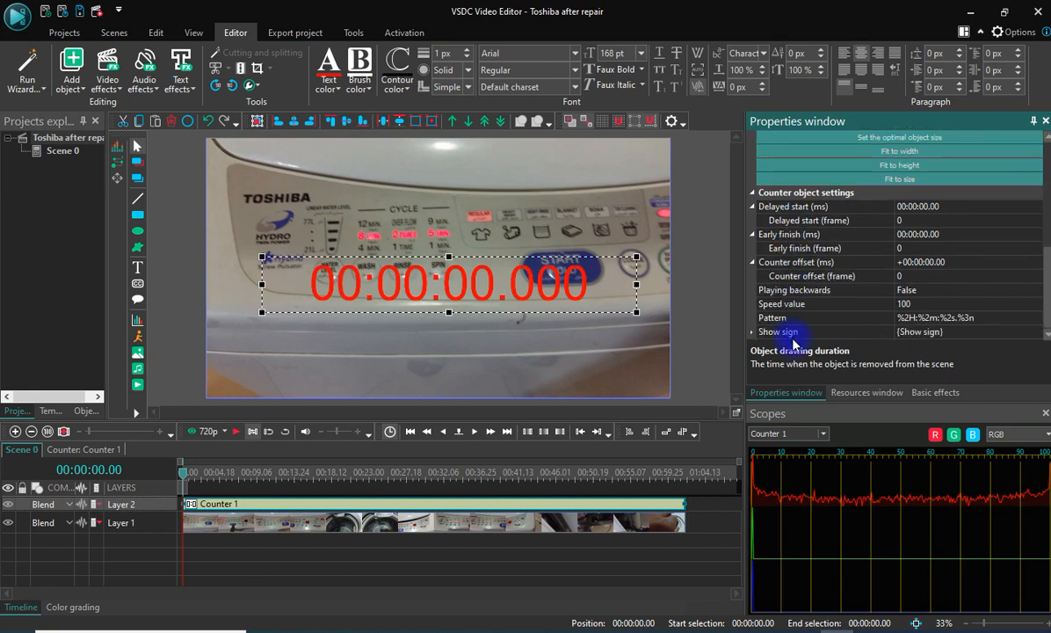
{"action": "left_click", "coordinate": [822, 194]}
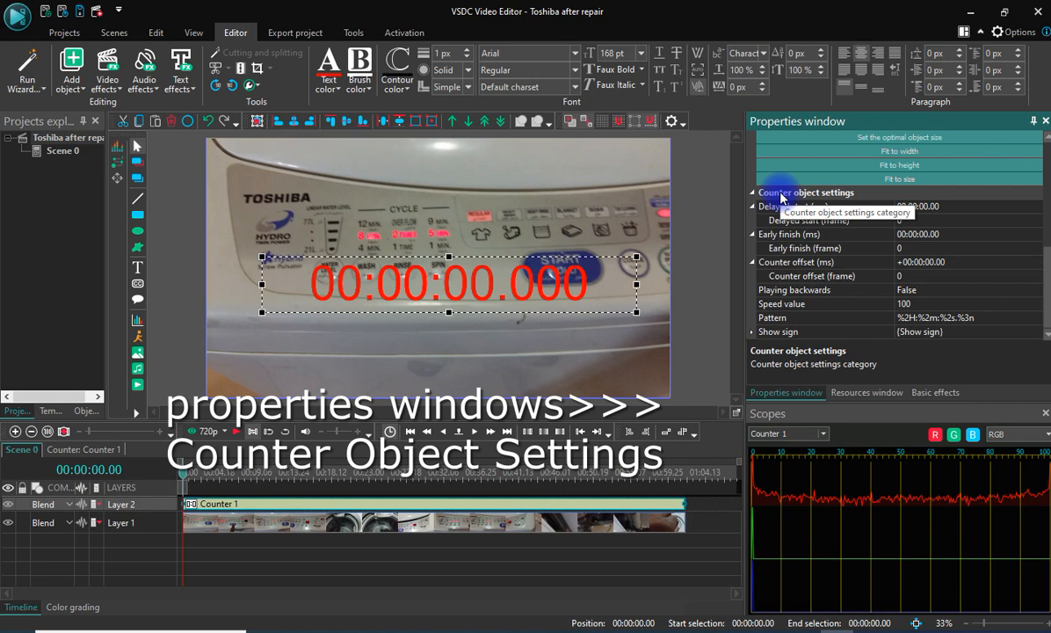
{"action": "left_click", "coordinate": [777, 320]}
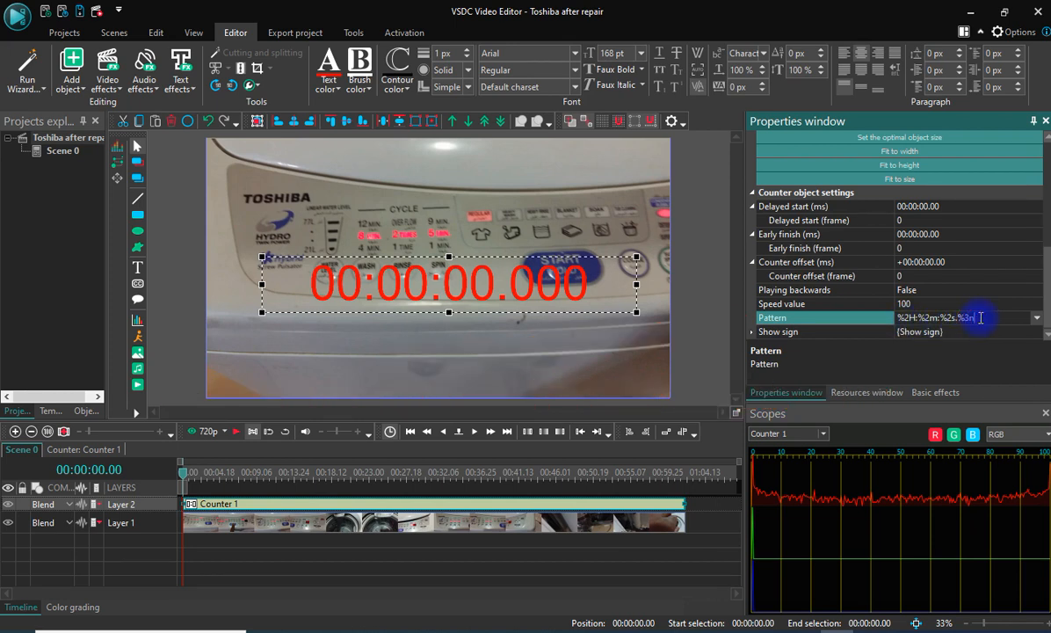
{"action": "key", "text": "BackSpace"}
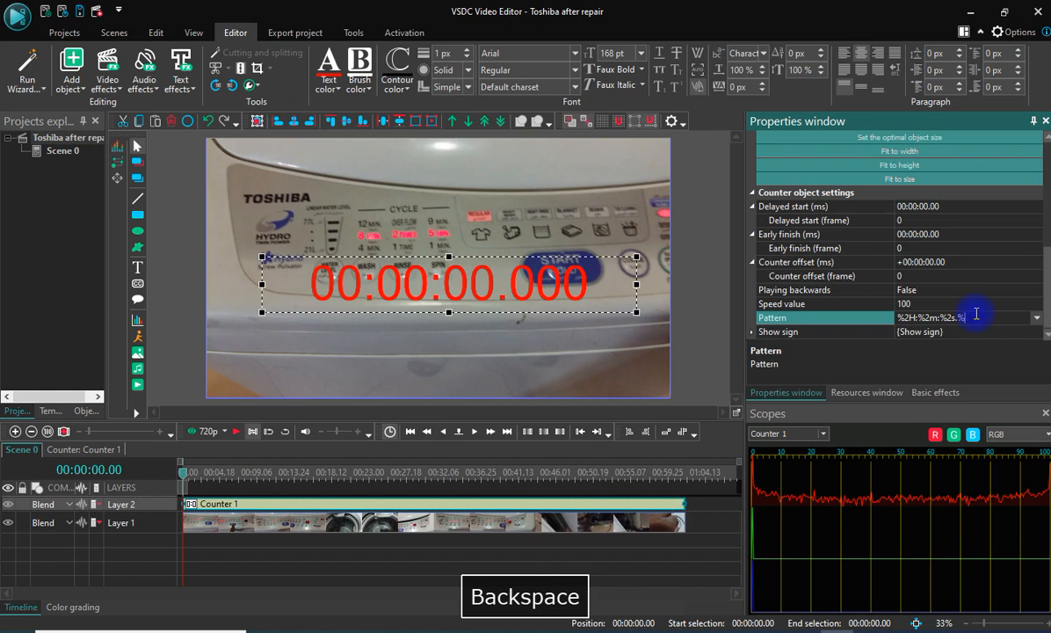
{"action": "key", "text": "BackSpace"}
{"action": "key", "text": "Return"}
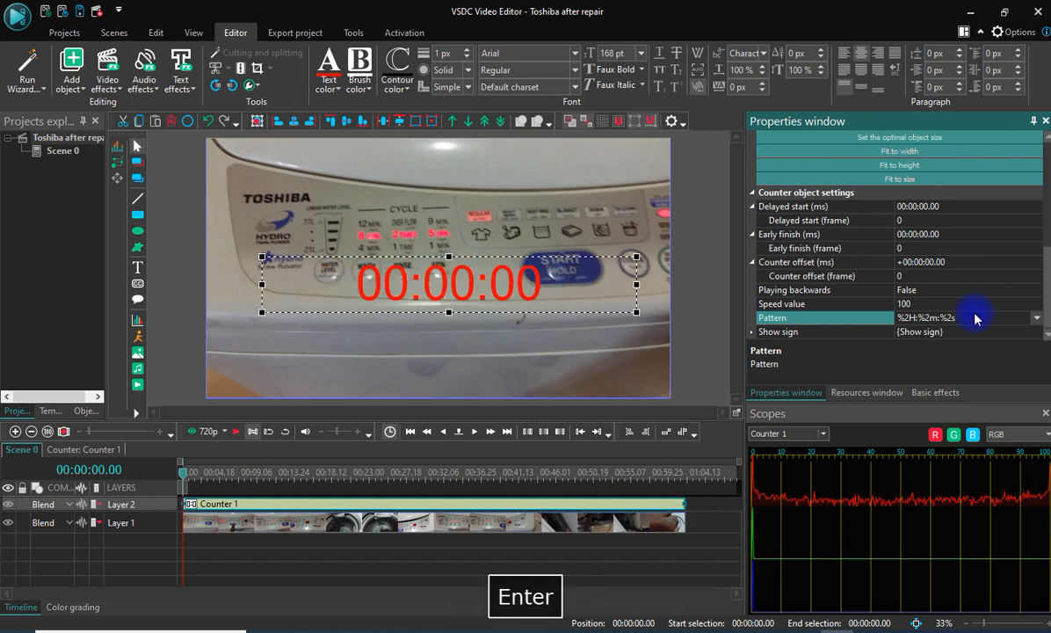
- Preview the first seconds of the video with the running counter and stop playback
{"action": "left_click", "coordinate": [427, 285]}
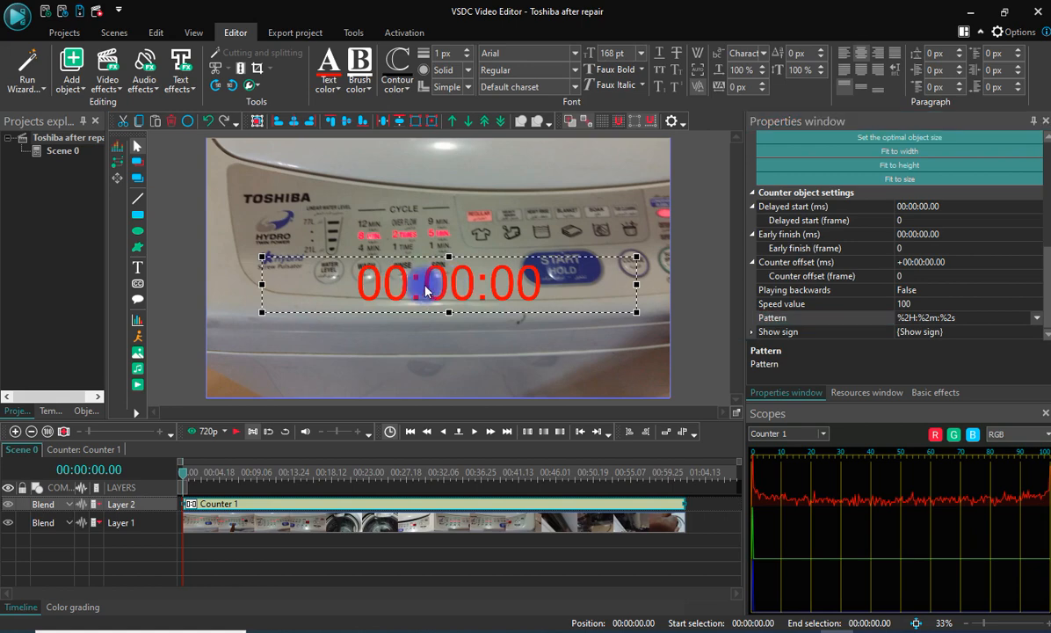
{"action": "left_click", "coordinate": [236, 433]}
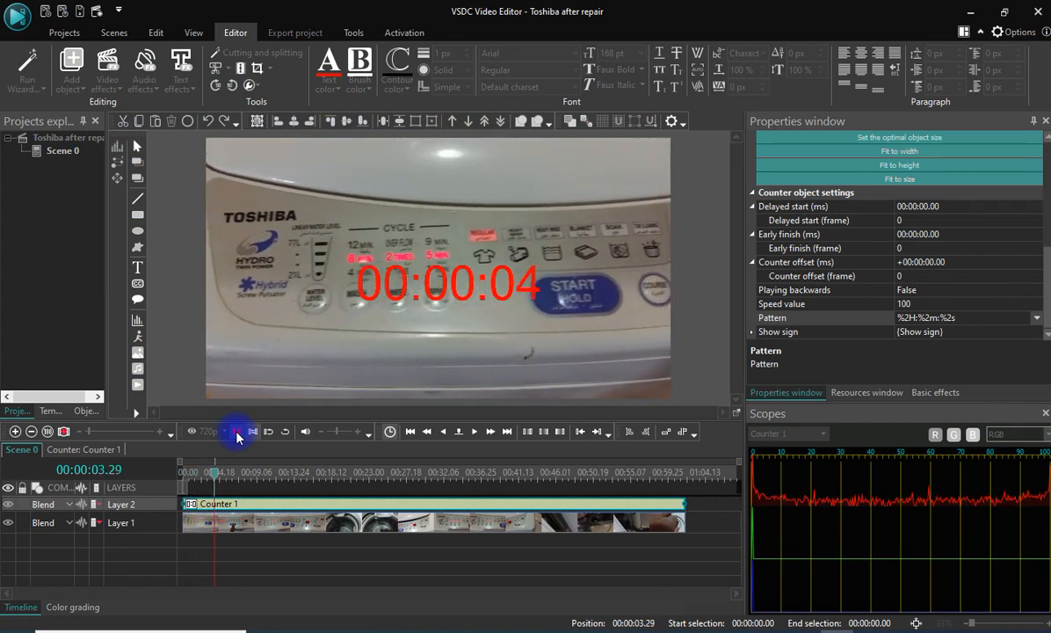
{"action": "left_click", "coordinate": [236, 432]}
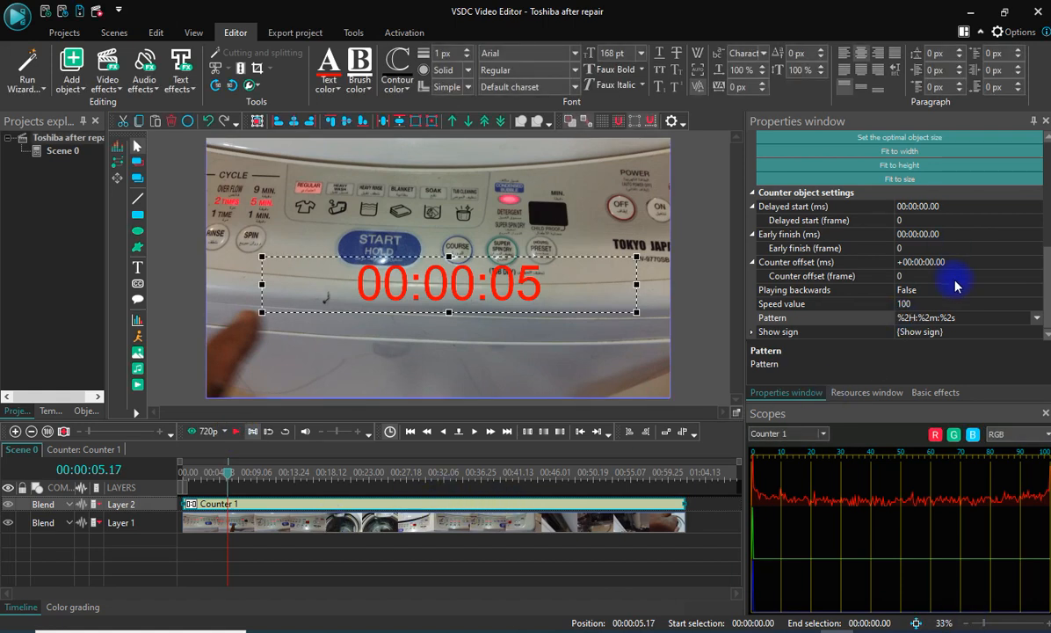
- Split the washing machine video on Layer 1 at 00:00:09.22
{"action": "left_click", "coordinate": [324, 530]}
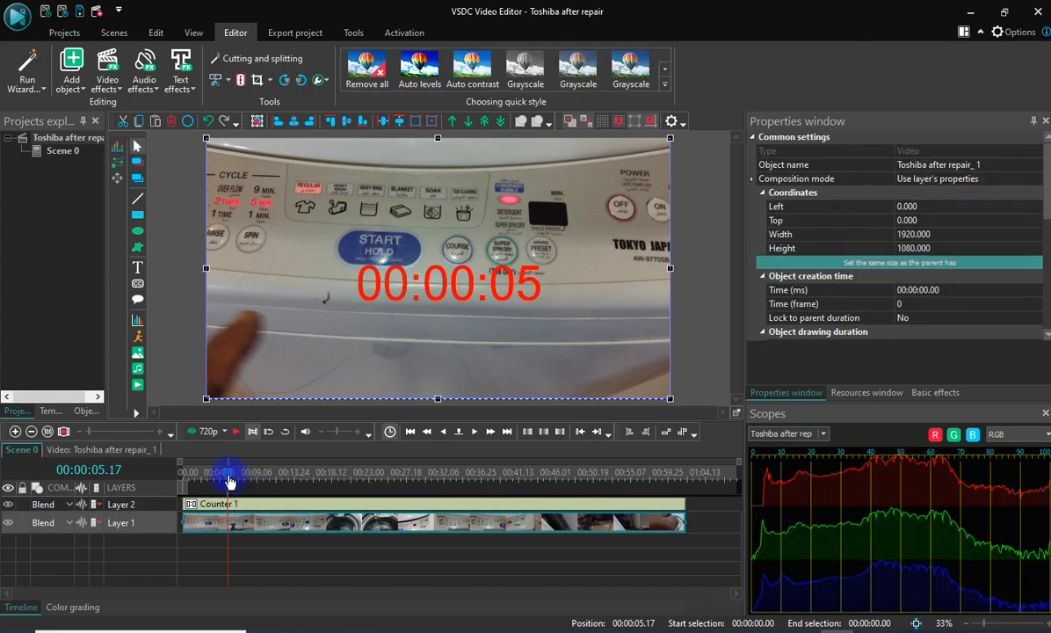
{"action": "left_click_drag", "start_coordinate": [227, 480], "coordinate": [260, 499]}
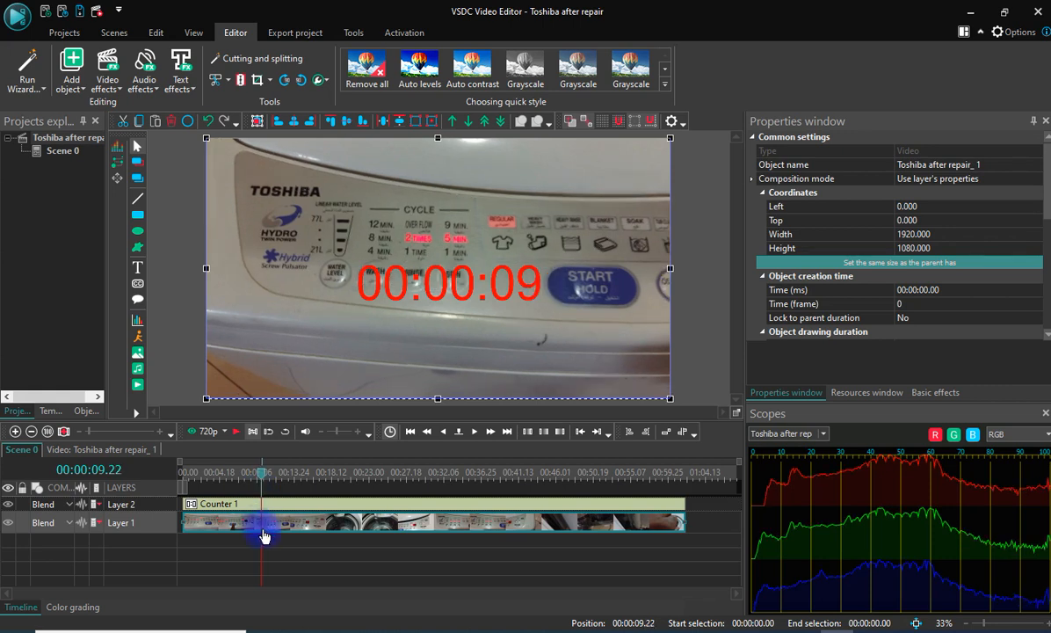
{"action": "left_click", "coordinate": [242, 82]}
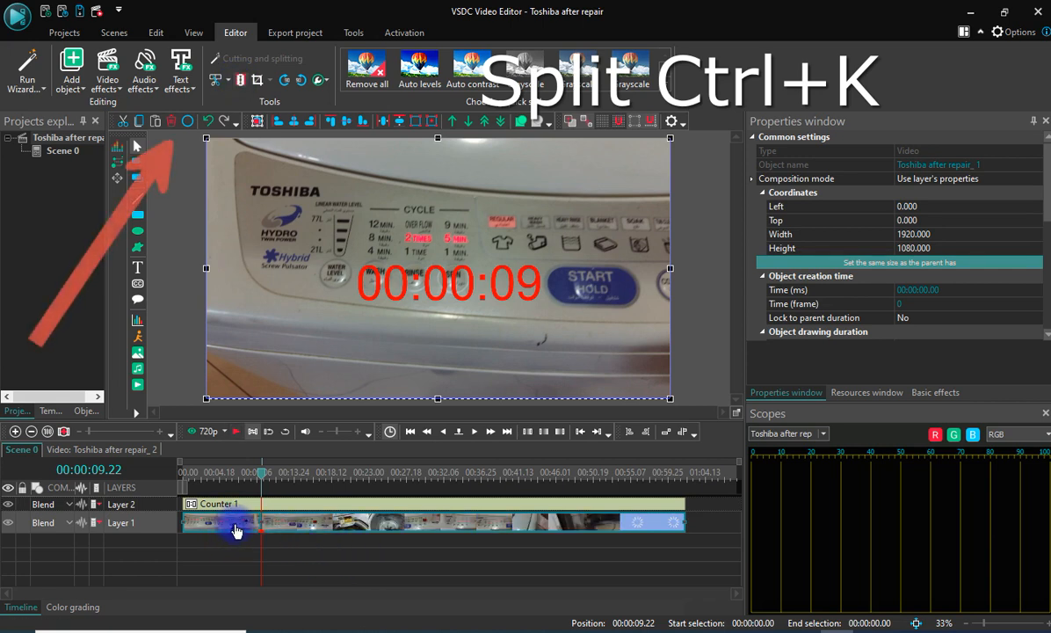
- Try to delete the video while both split parts are selected, and undo the deletion
{"action": "left_click", "coordinate": [369, 525]}
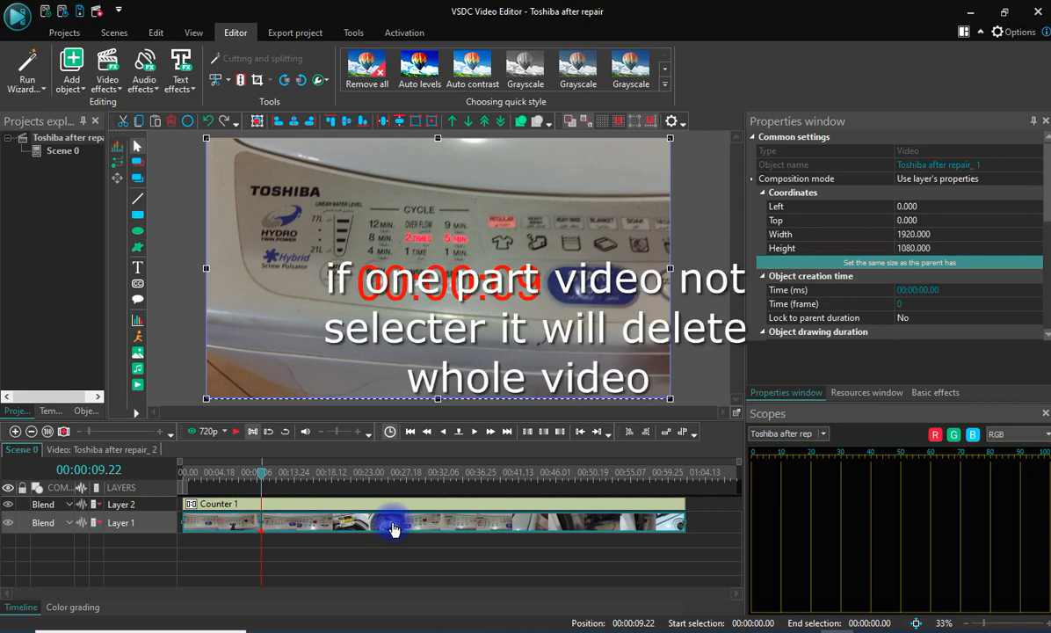
{"action": "key", "text": "Delete"}
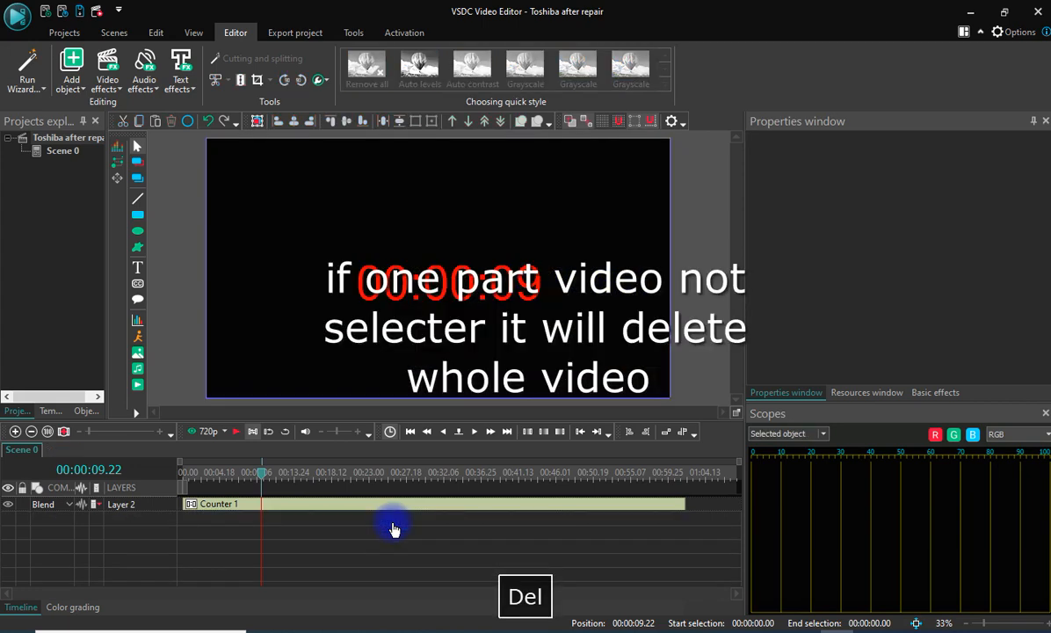
{"action": "key", "text": "ctrl+z"}
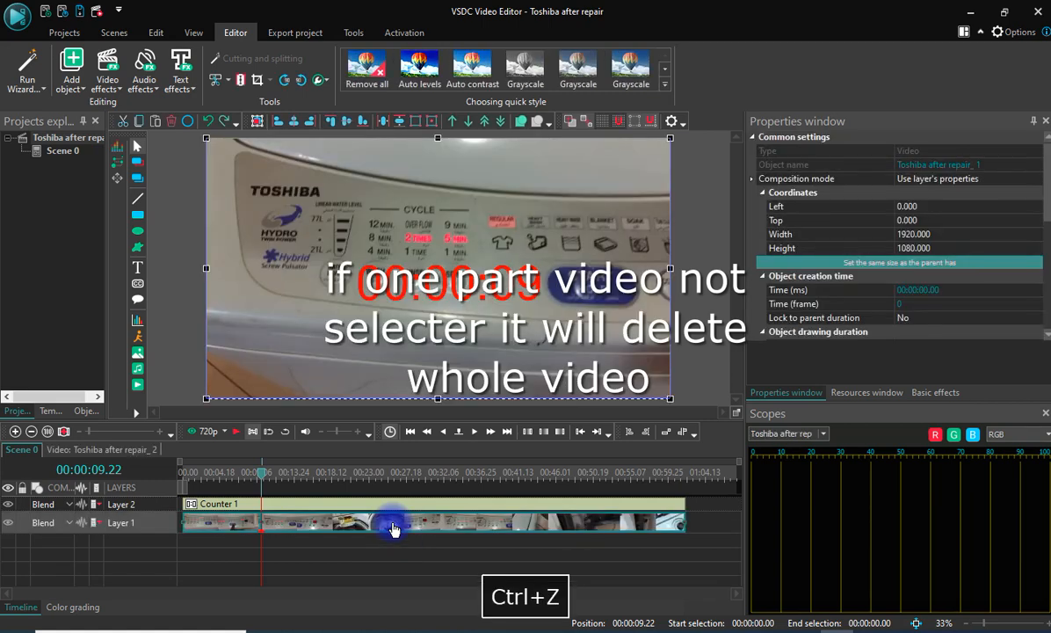
- Delete only the second part of the split video, after 00:00:09.22
{"action": "left_click", "coordinate": [316, 506]}
{"action": "left_click", "coordinate": [317, 528]}
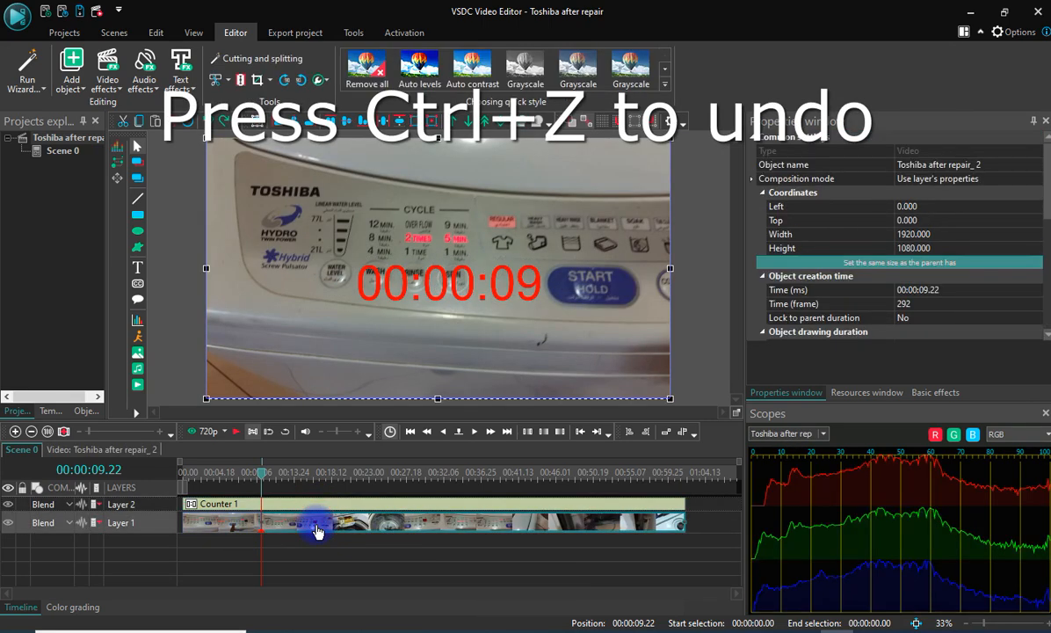
{"action": "key", "text": "Delete"}
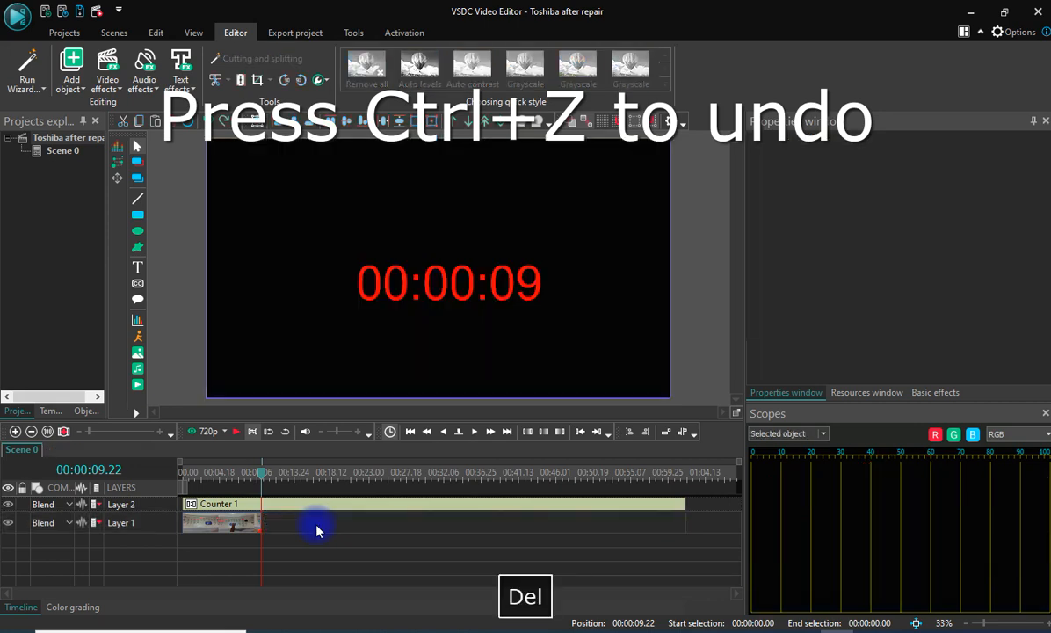
- Shorten the counter on Layer 2 to end together with the trimmed video on Layer 1, and preview part of the scene
{"action": "left_click", "coordinate": [234, 508]}
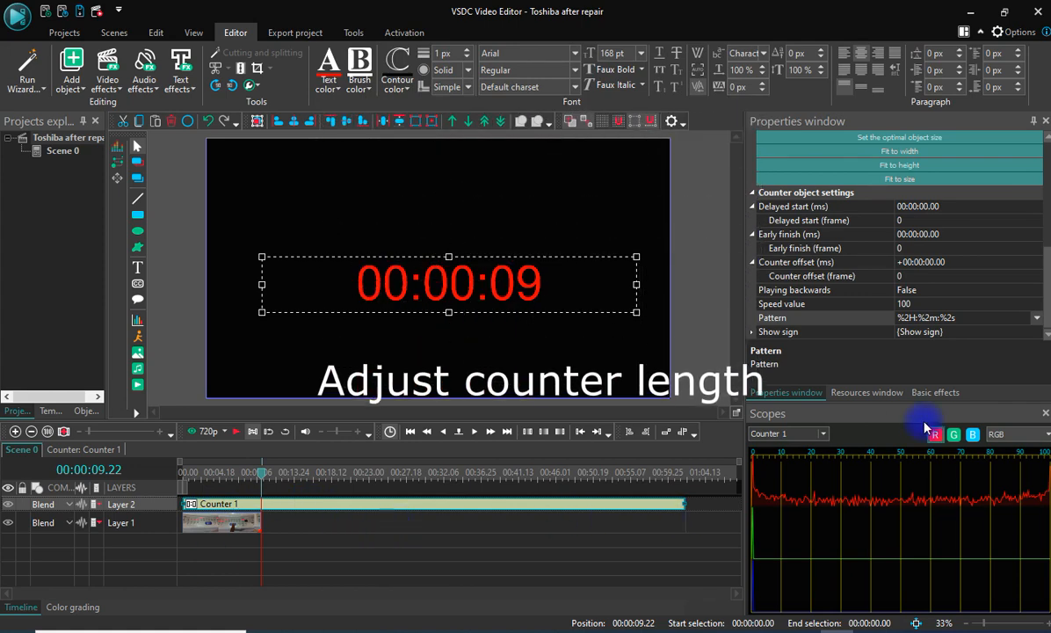
{"action": "scroll", "coordinate": [904, 305], "scroll_direction": "up", "scroll_amount": 3}
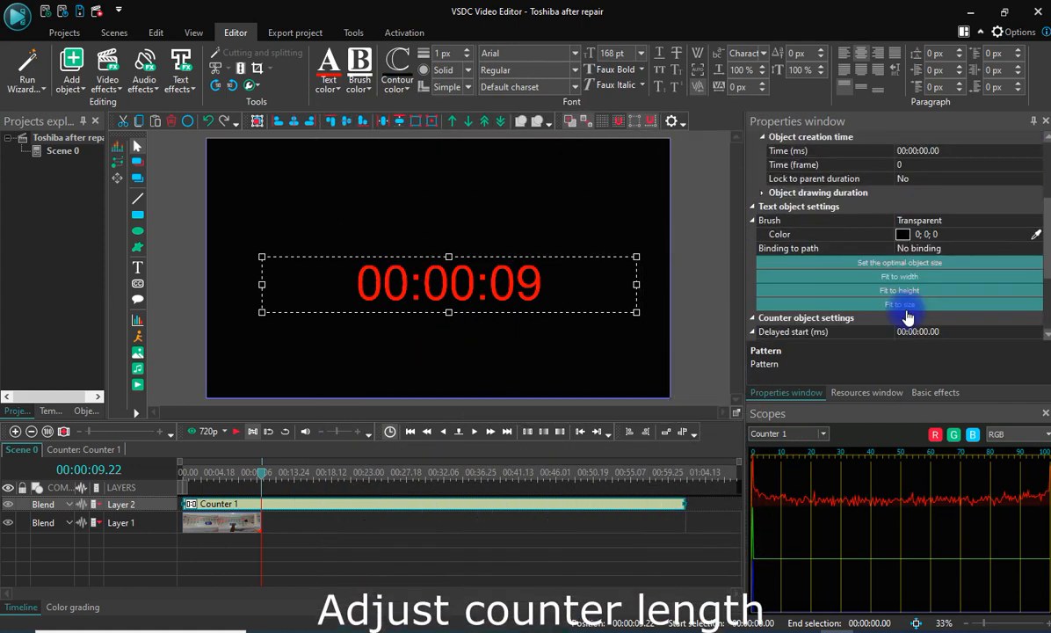
{"action": "scroll", "coordinate": [908, 317], "scroll_direction": "up", "scroll_amount": 3}
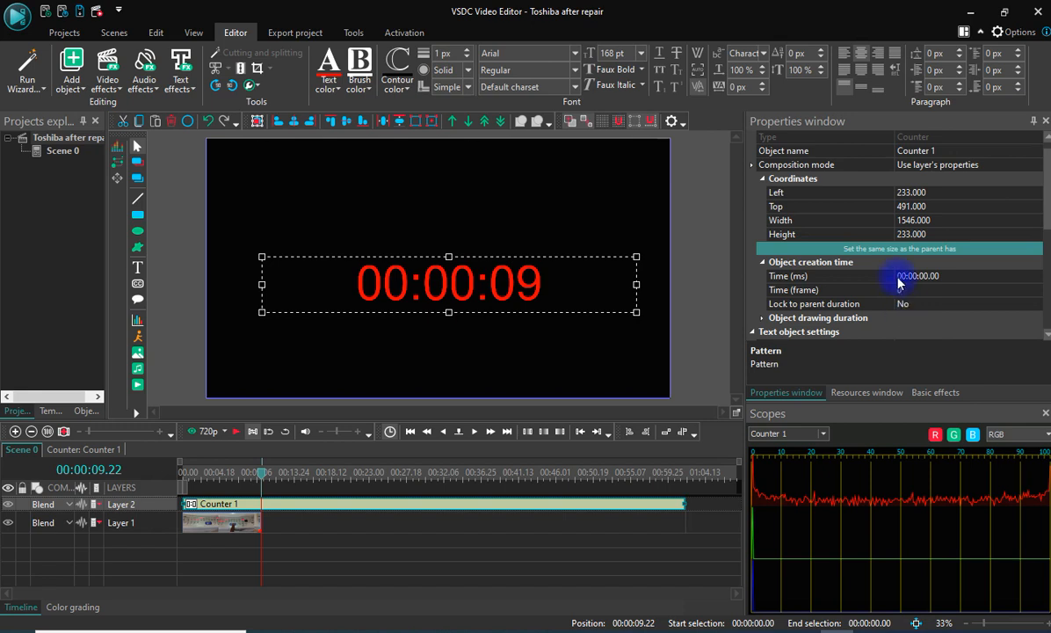
{"action": "scroll", "coordinate": [898, 280], "scroll_direction": "up", "scroll_amount": 1}
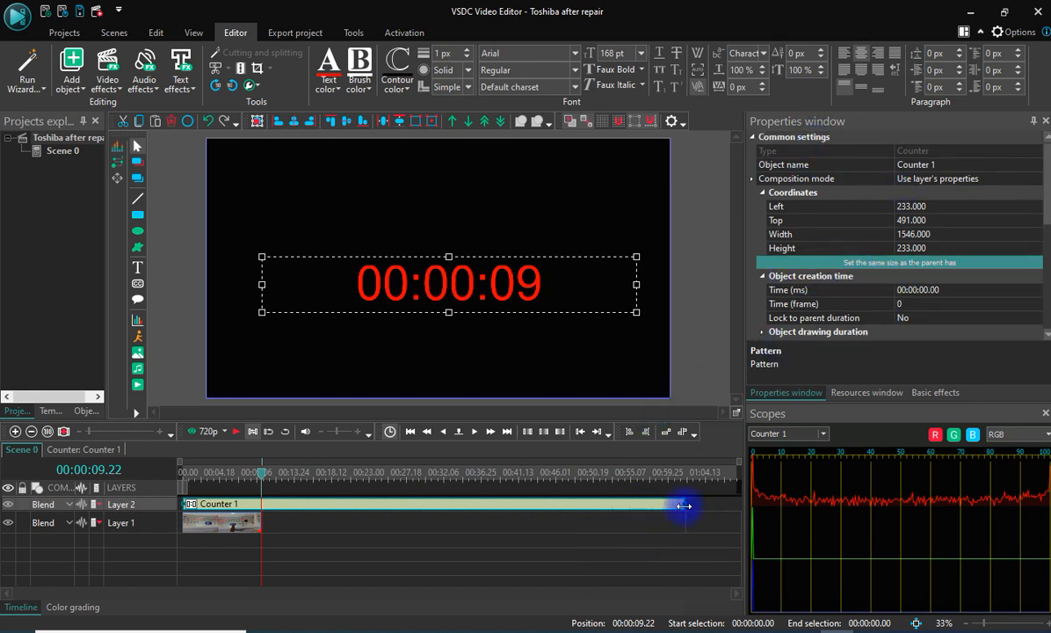
{"action": "left_click_drag", "start_coordinate": [681, 506], "coordinate": [266, 525]}
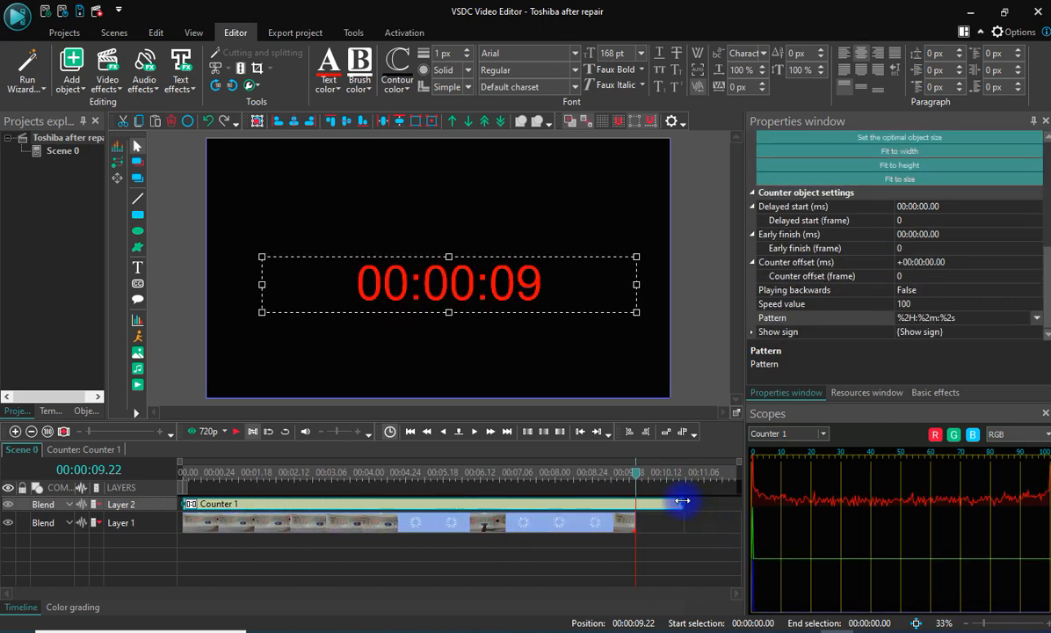
{"action": "left_click_drag", "start_coordinate": [634, 502], "coordinate": [683, 504]}
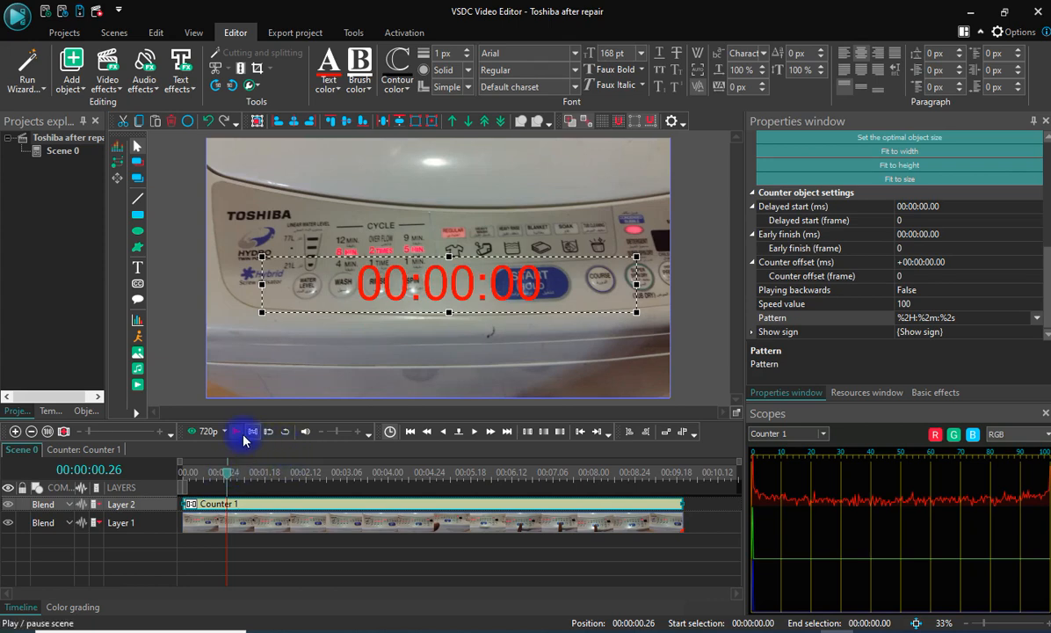
{"action": "left_click", "coordinate": [236, 436]}
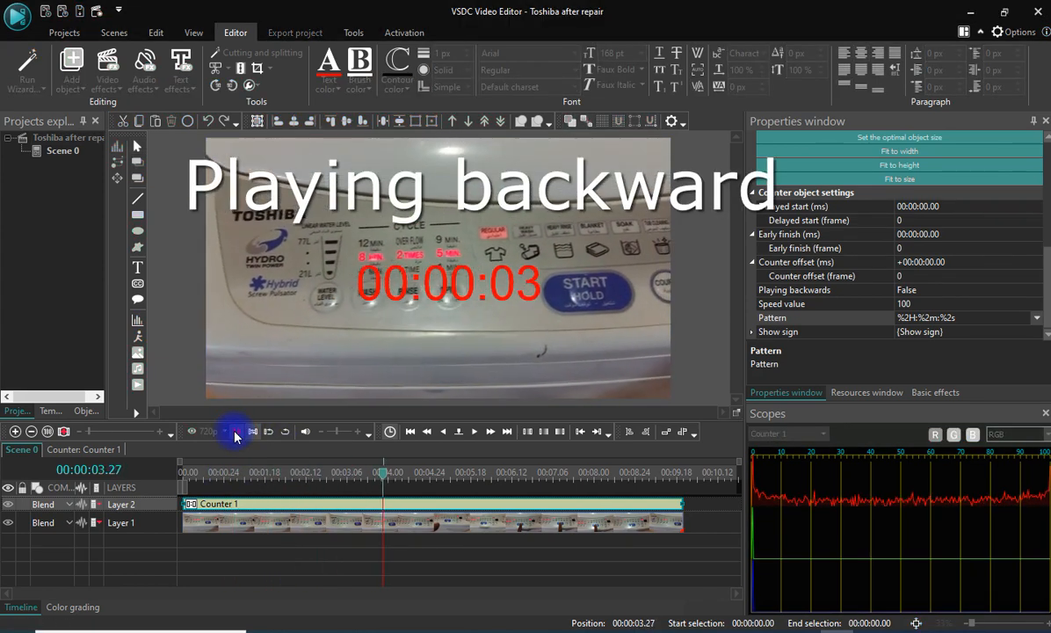
{"action": "left_click", "coordinate": [235, 437]}
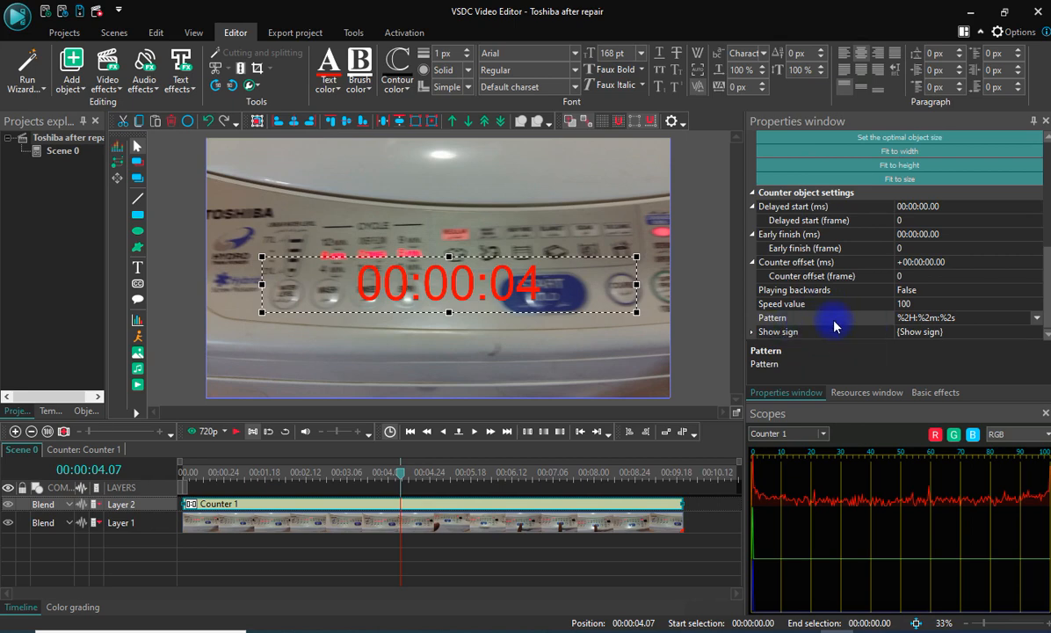
- Set the counter's Playing backwards option to True and play the scene from the beginning to preview the countdown
{"action": "scroll", "coordinate": [841, 278], "scroll_direction": "up", "scroll_amount": 1}
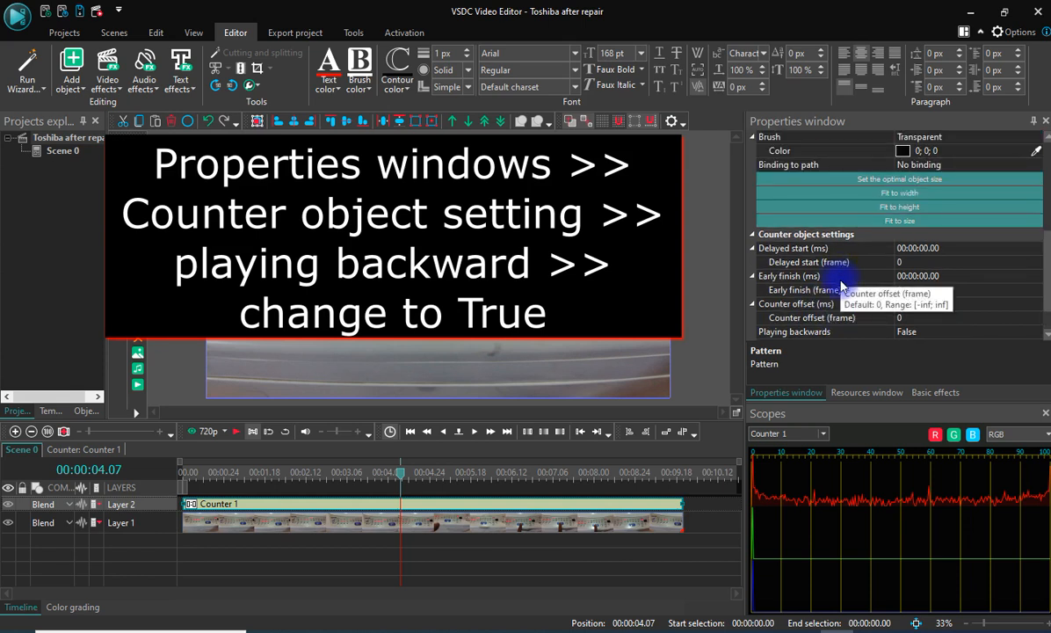
{"action": "scroll", "coordinate": [843, 286], "scroll_direction": "down", "scroll_amount": 1}
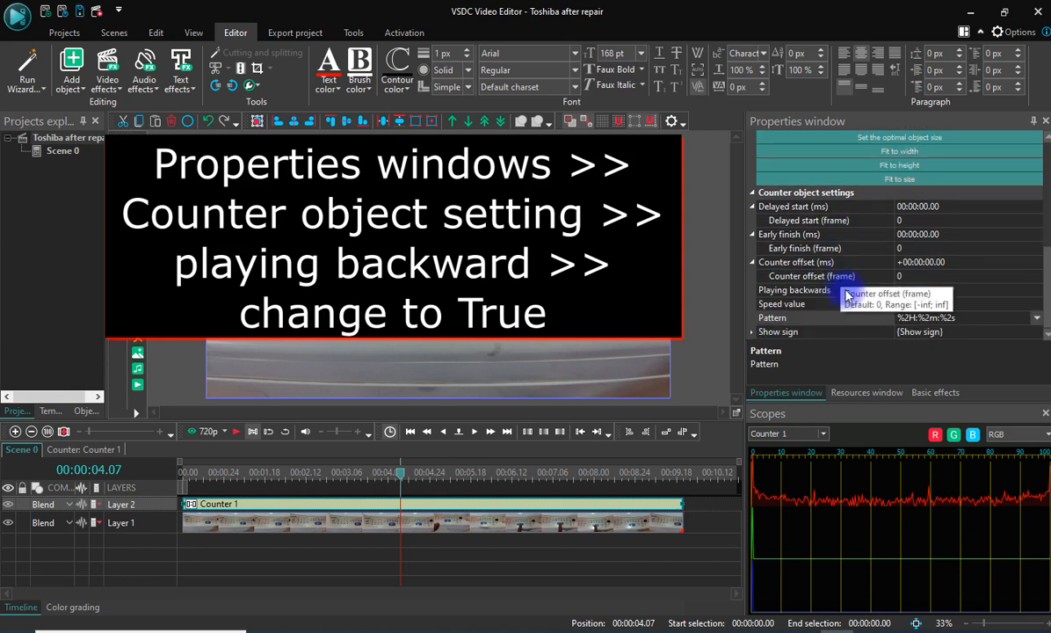
{"action": "left_click", "coordinate": [778, 293]}
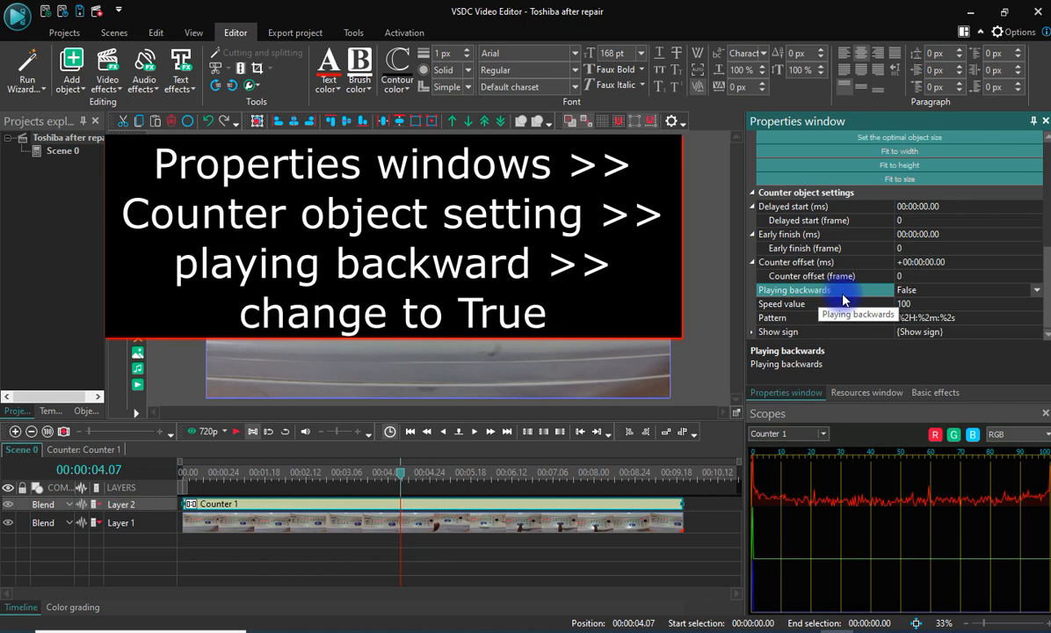
{"action": "left_click", "coordinate": [1037, 290]}
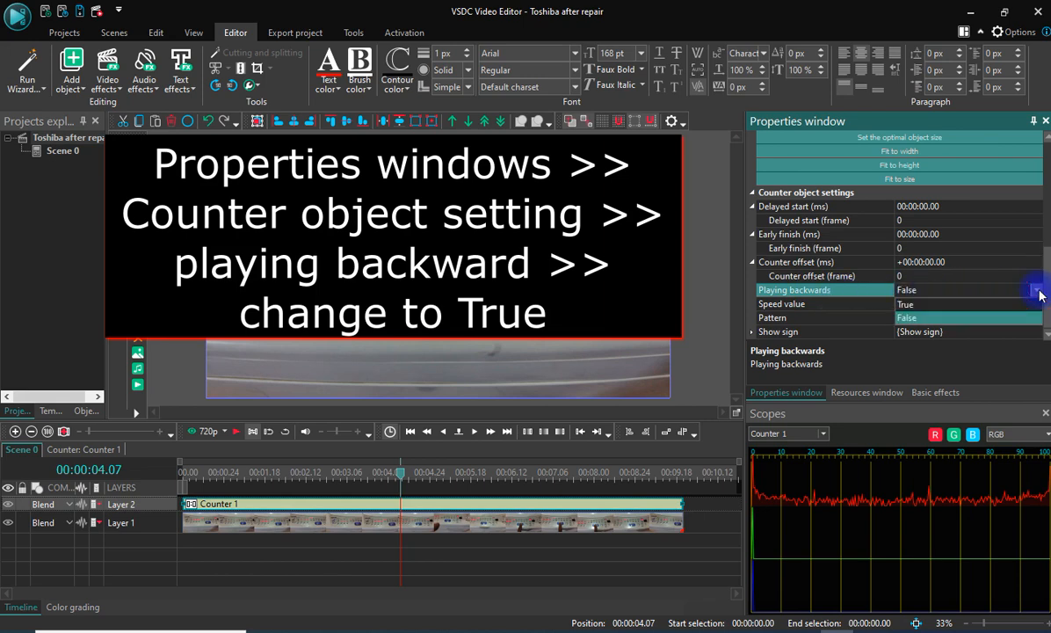
{"action": "left_click", "coordinate": [906, 304]}
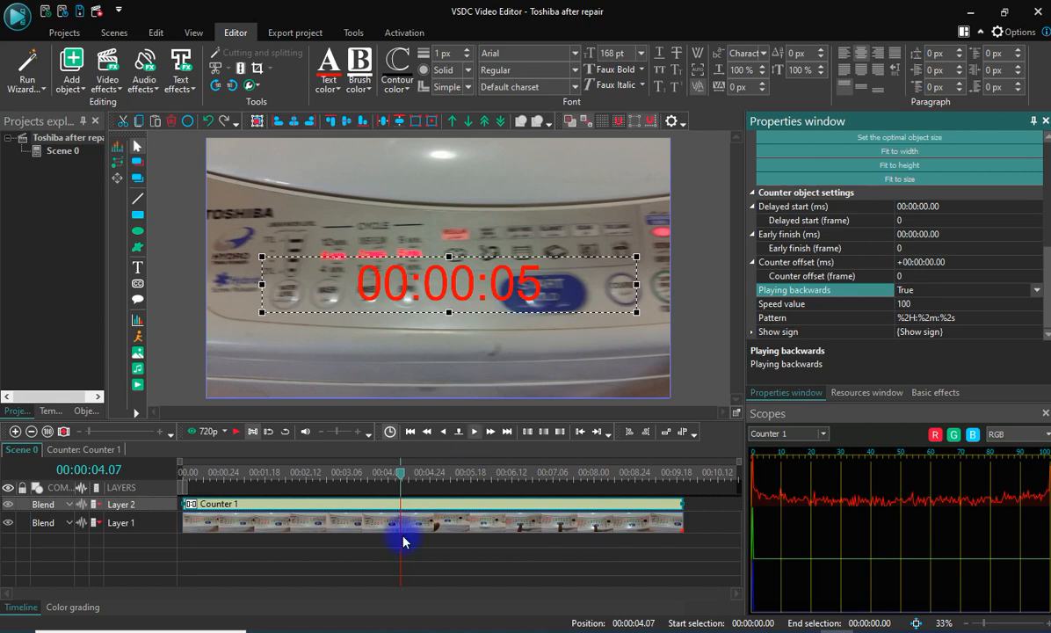
{"action": "left_click_drag", "start_coordinate": [401, 477], "coordinate": [186, 481]}
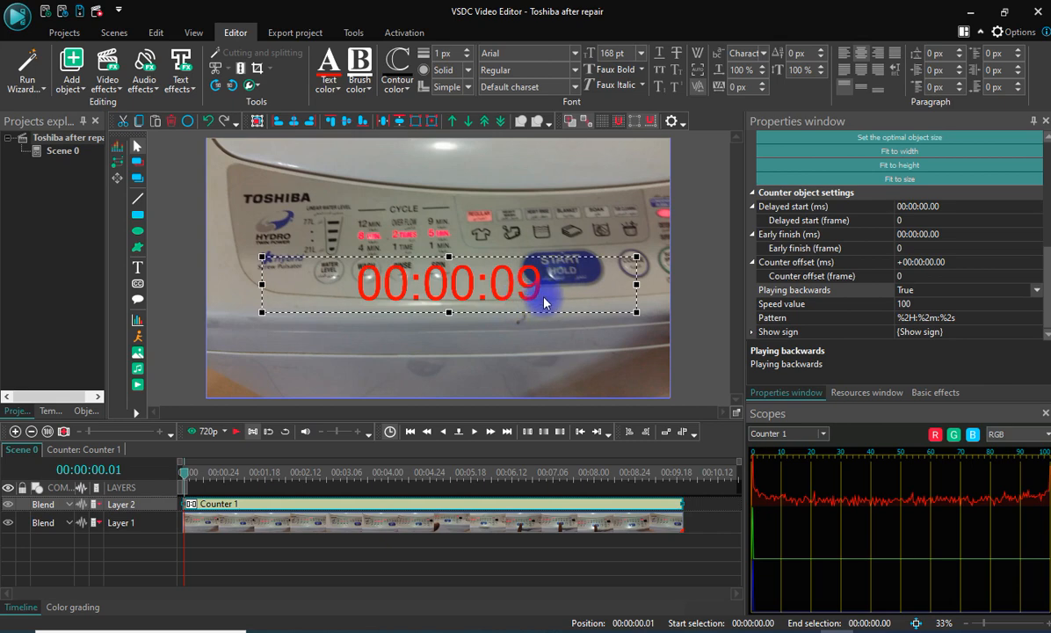
{"action": "left_click", "coordinate": [234, 432]}
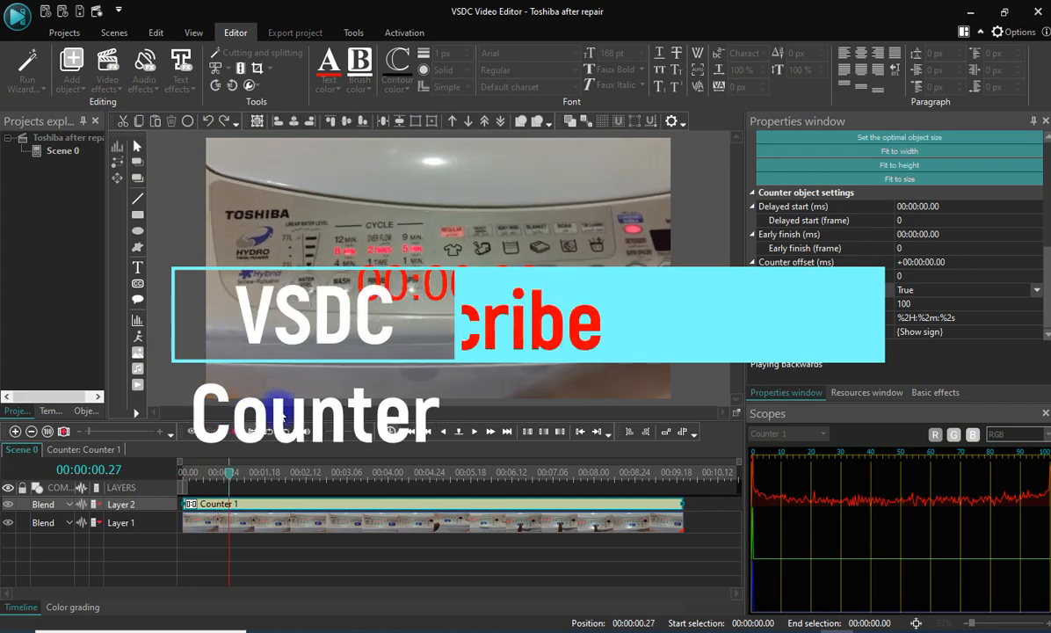